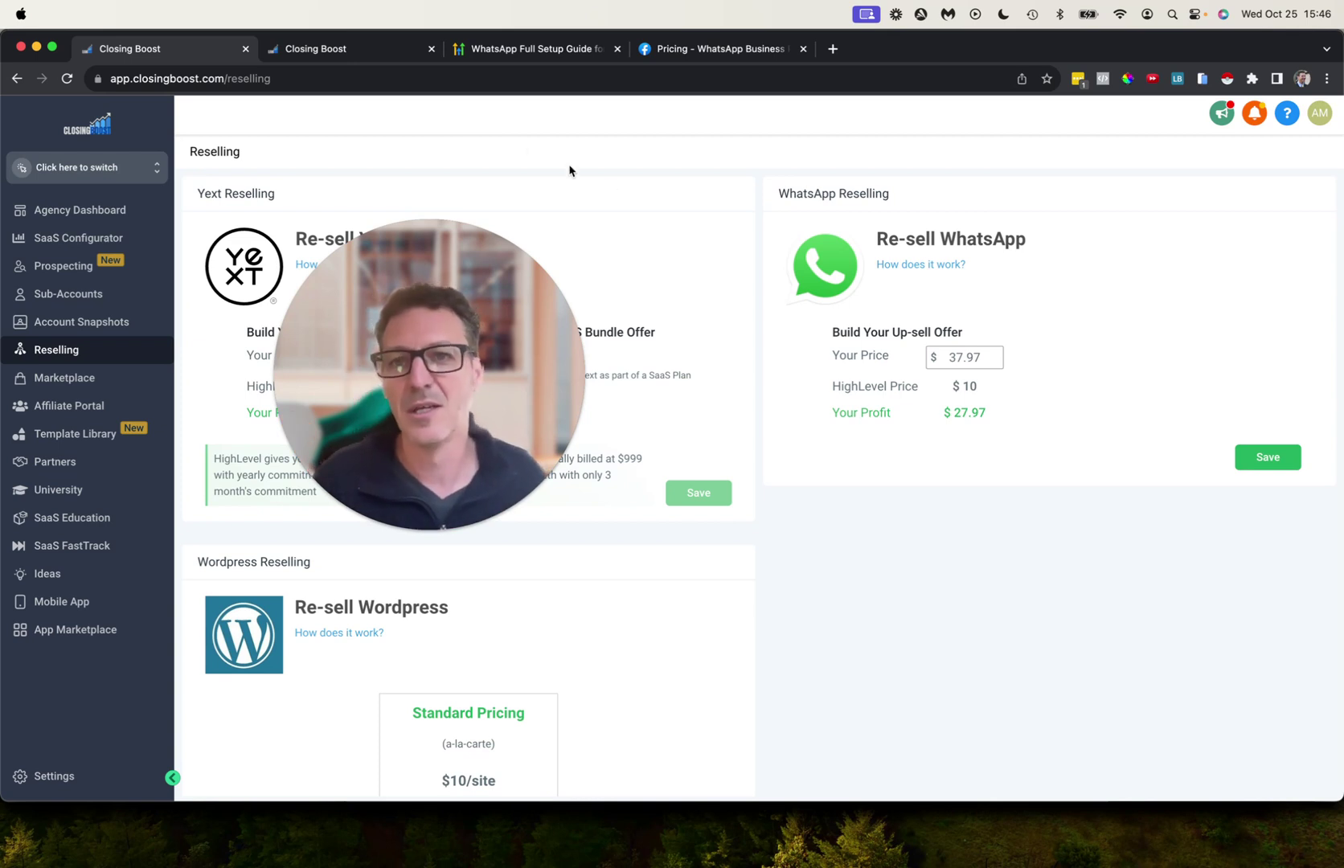
# Step: Check the $37.97-per-month WhatsApp 'Pay with card' checkout, then switch to the WhatsApp Full Setup Guide for Agency
pyautogui.click(358, 49)
pyautogui.moveTo(465, 291); pyautogui.dragTo(300, 299)
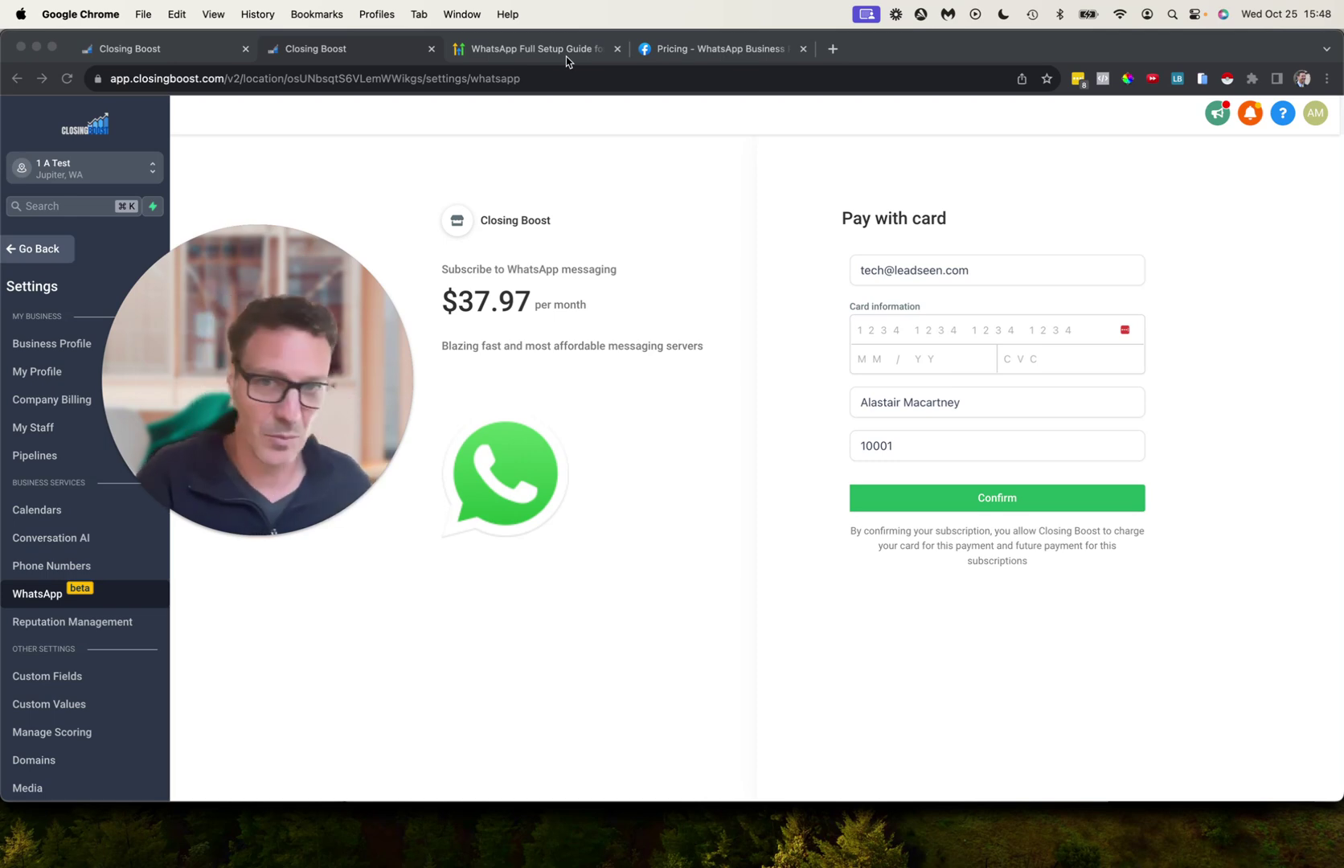
pyautogui.click(554, 53)
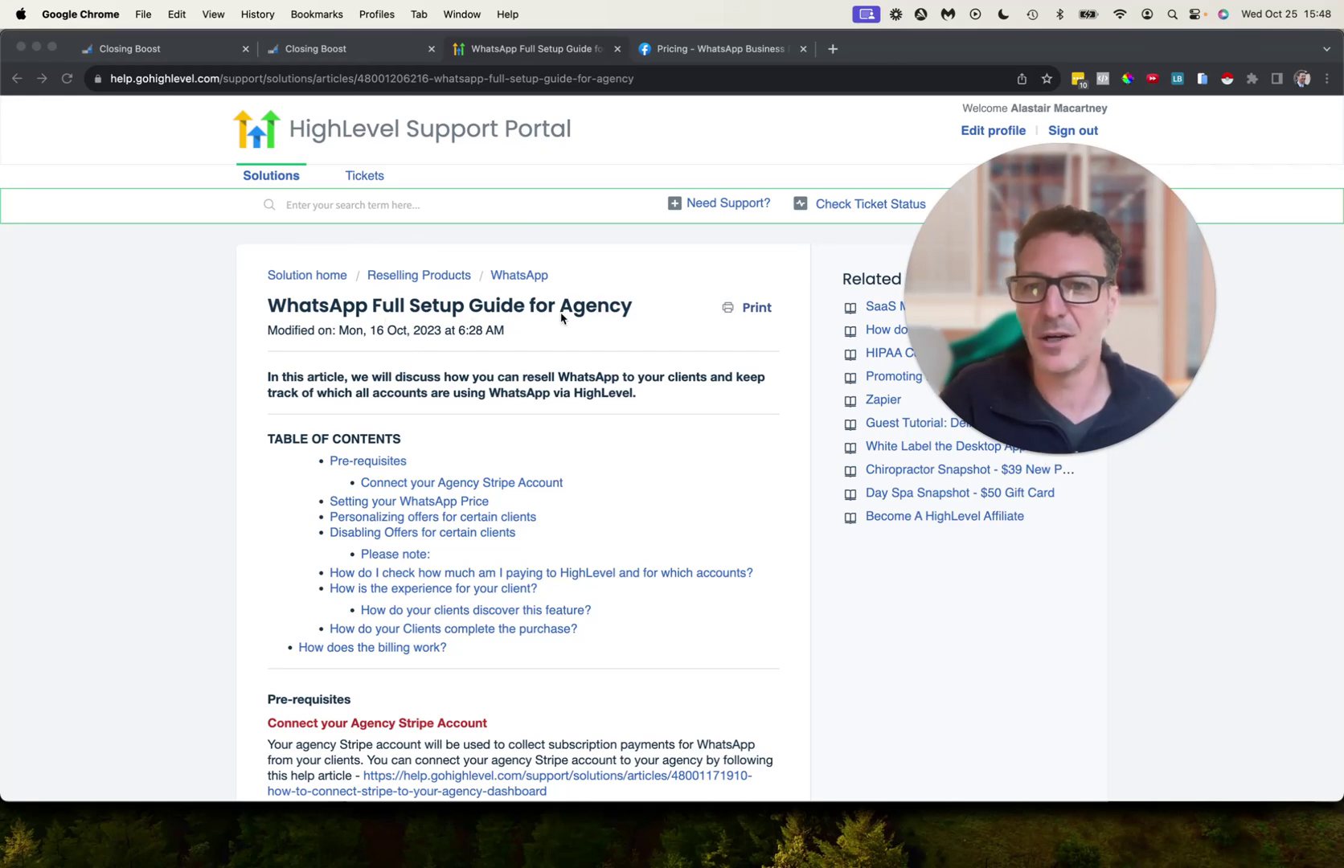
# Step: Read the WhatsApp setup guide down to 'Personalizing offers for certain clients'
pyautogui.scroll(-10, 543, 322)
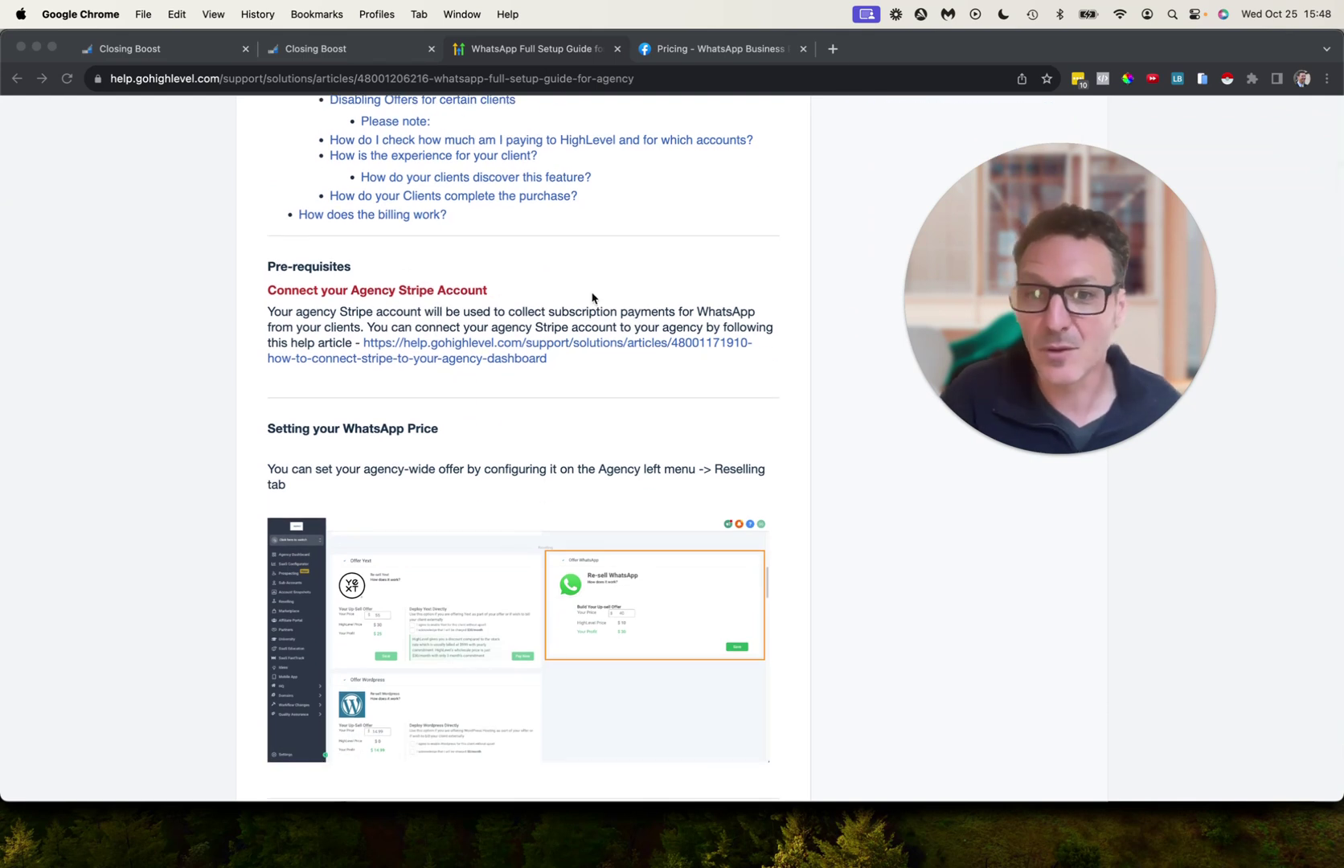
pyautogui.scroll(-6, 594, 299)
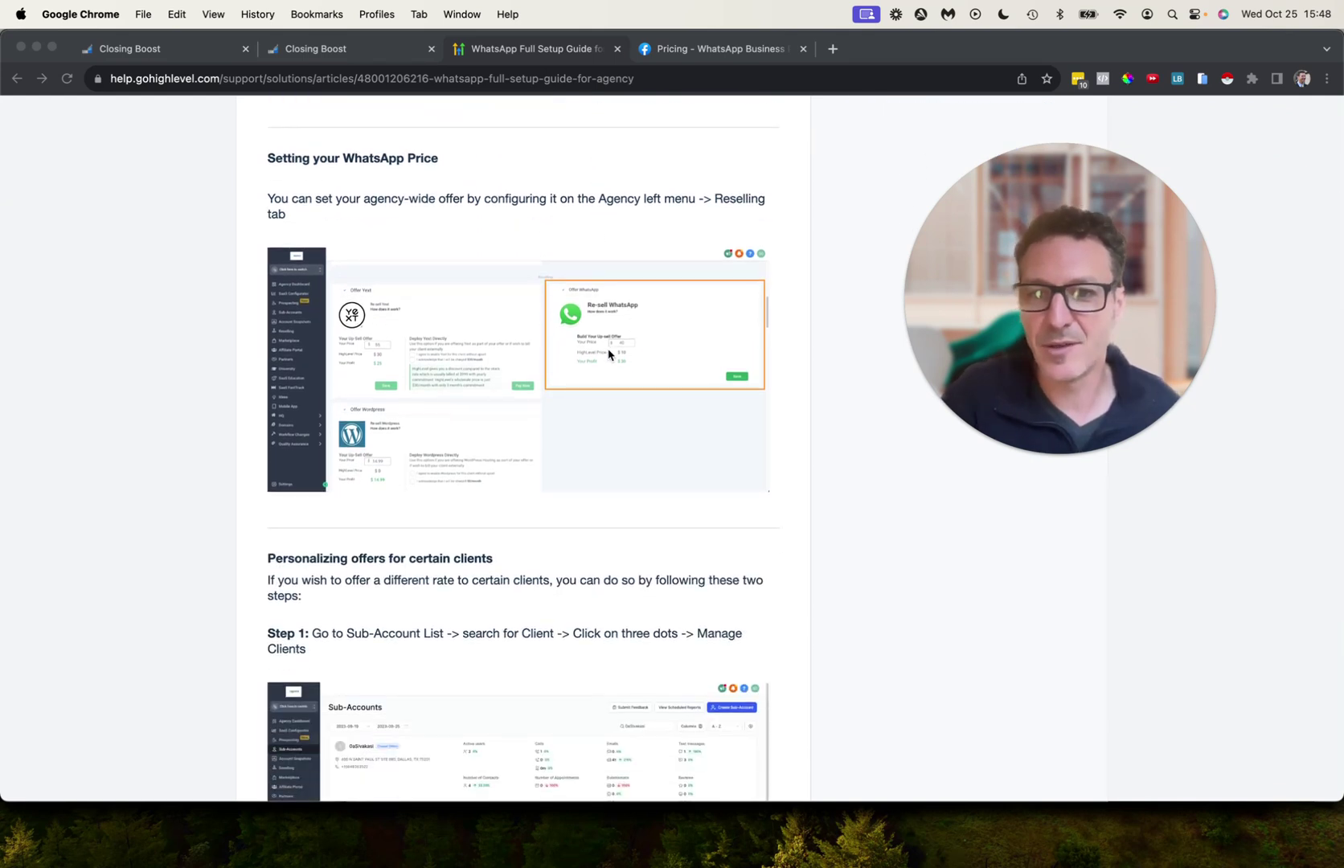
pyautogui.scroll(-6, 609, 352)
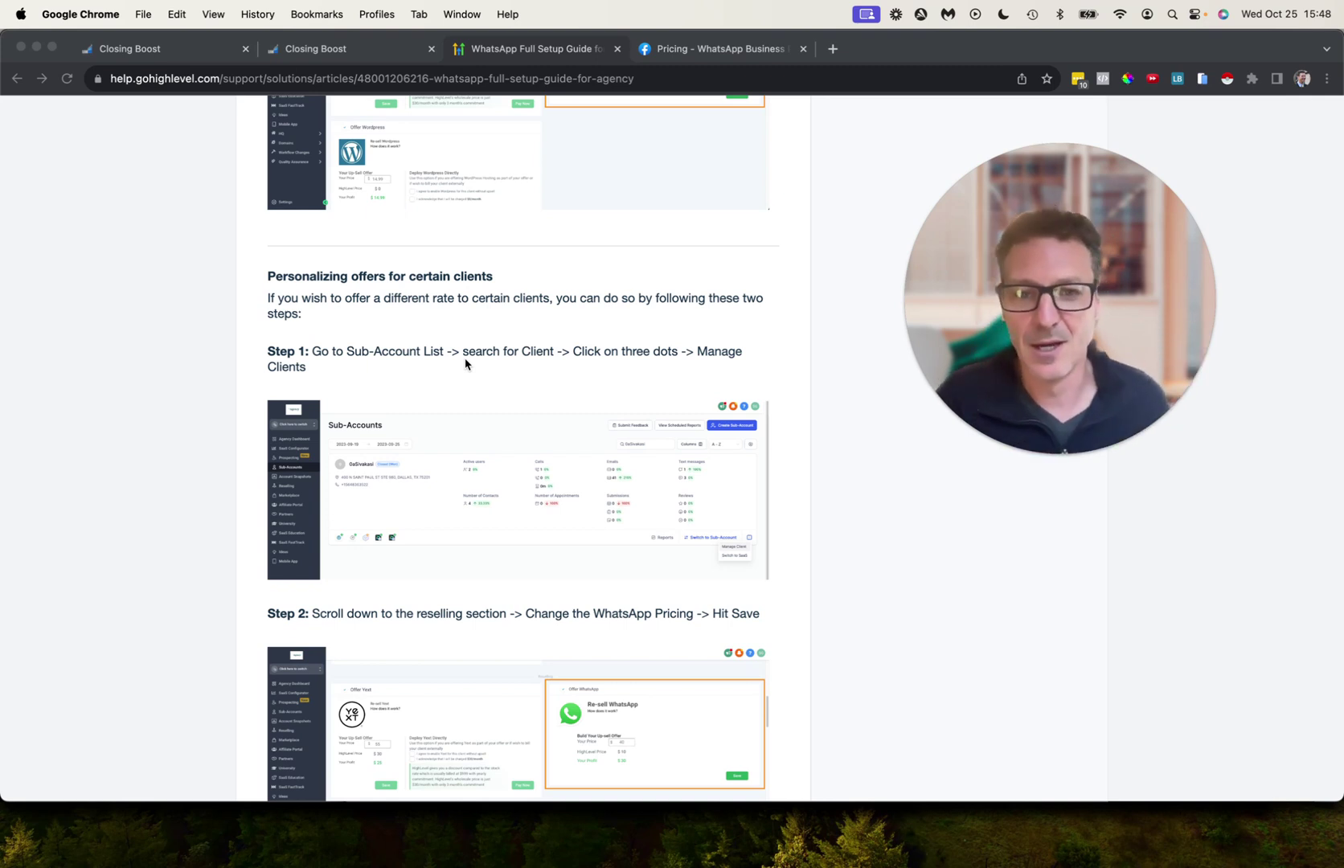
# Step: Read past Disabling Offers to 'How do I check how much am I paying to HighLevel'
pyautogui.scroll(-1, 465, 363)
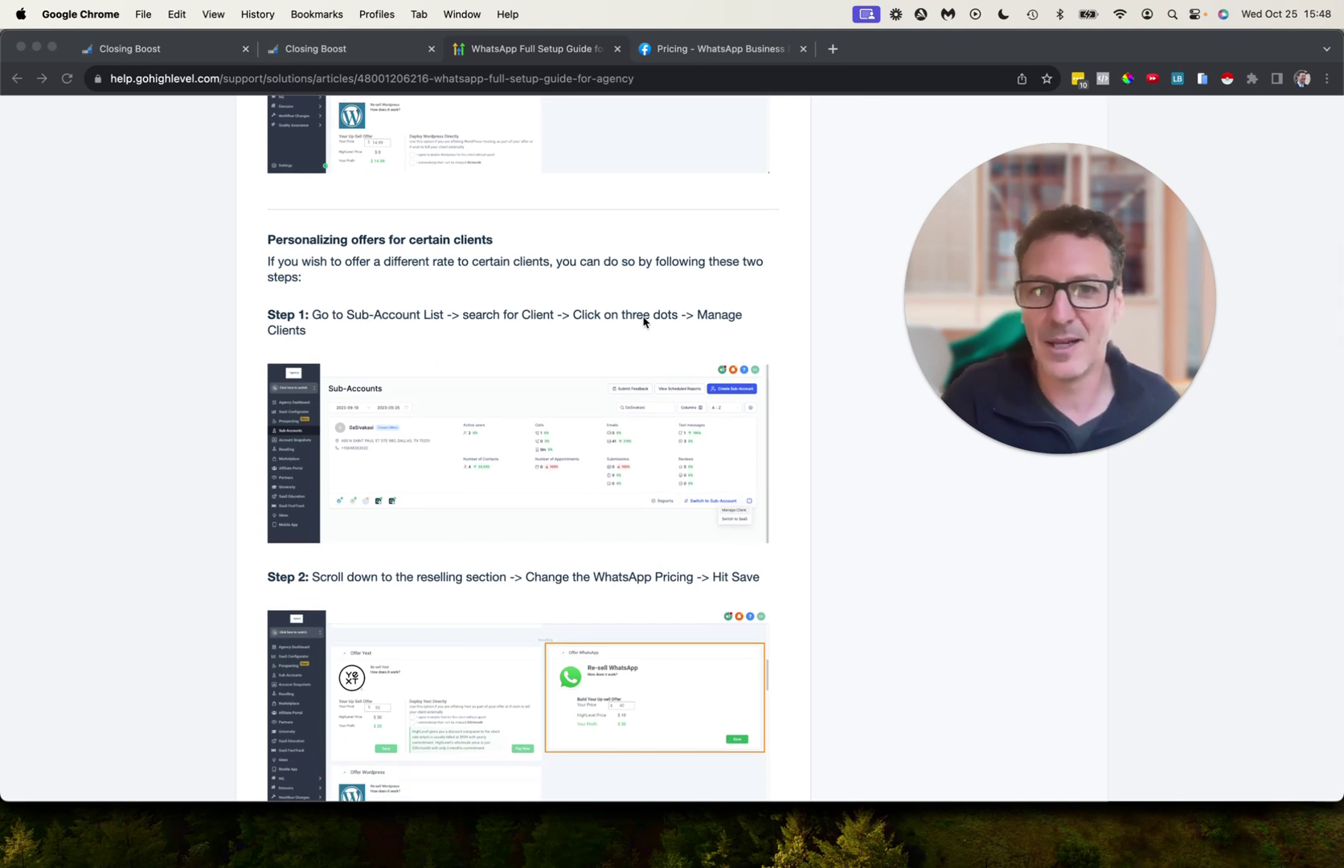
pyautogui.scroll(-5, 627, 273)
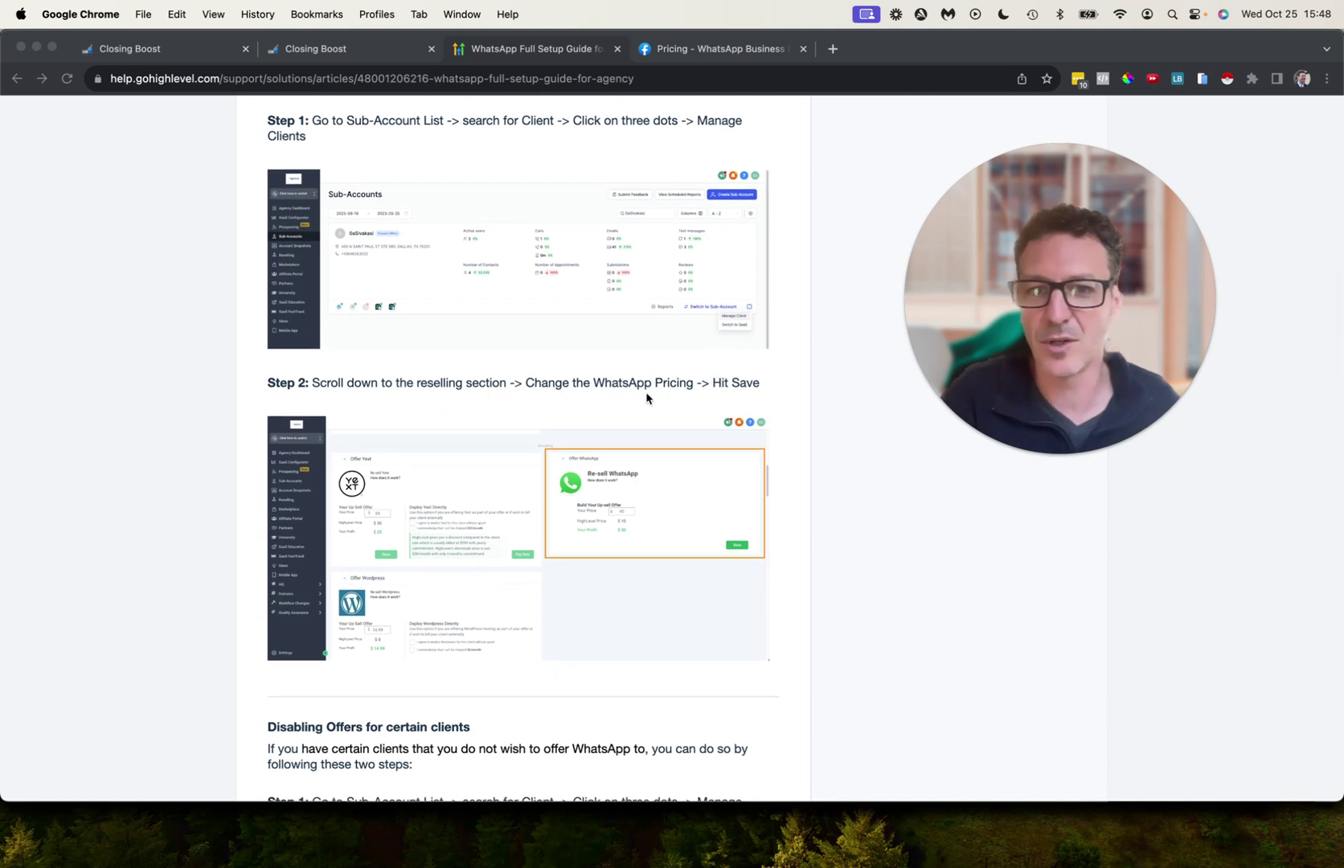
pyautogui.scroll(-4, 645, 396)
pyautogui.scroll(-7, 646, 397)
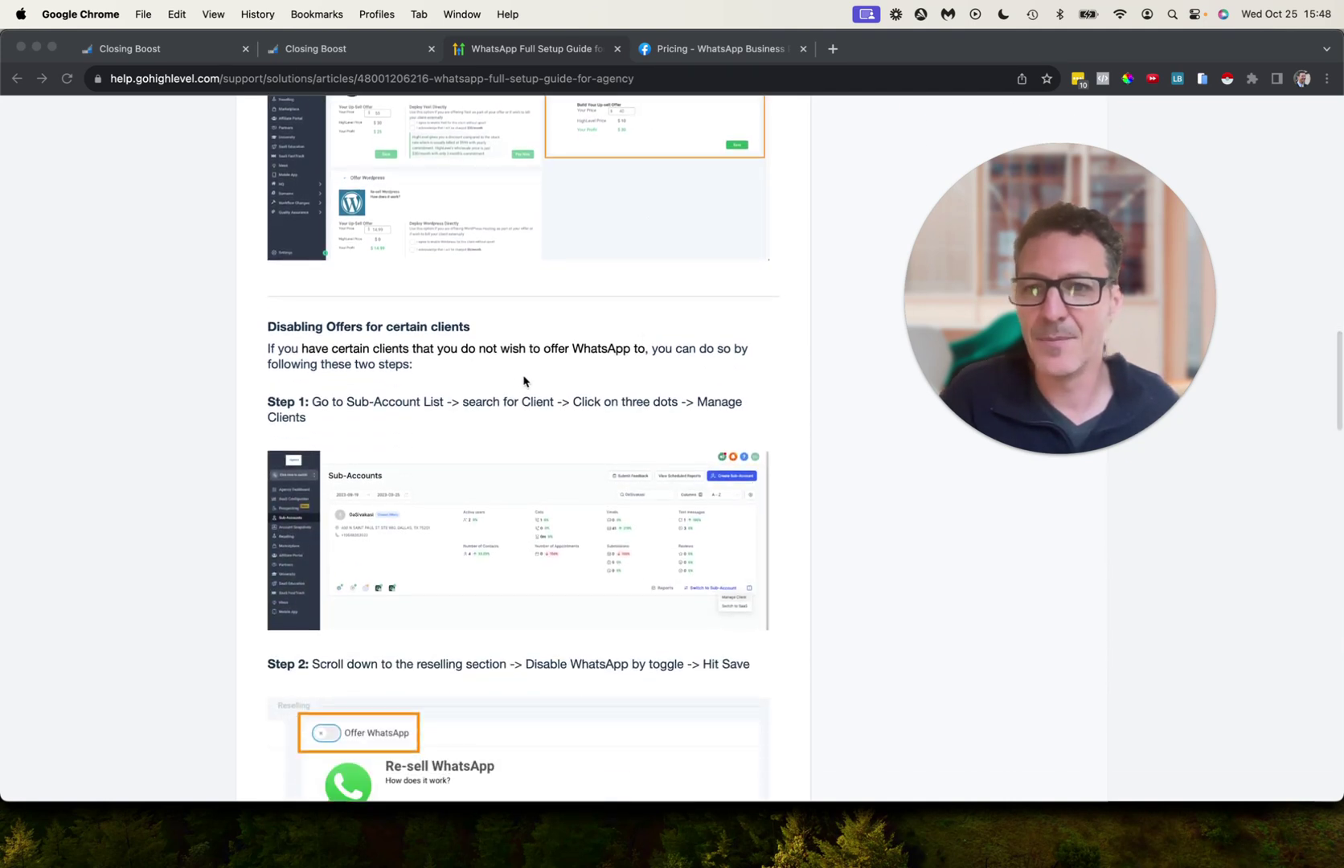
pyautogui.scroll(-6, 601, 406)
pyautogui.scroll(-4, 599, 406)
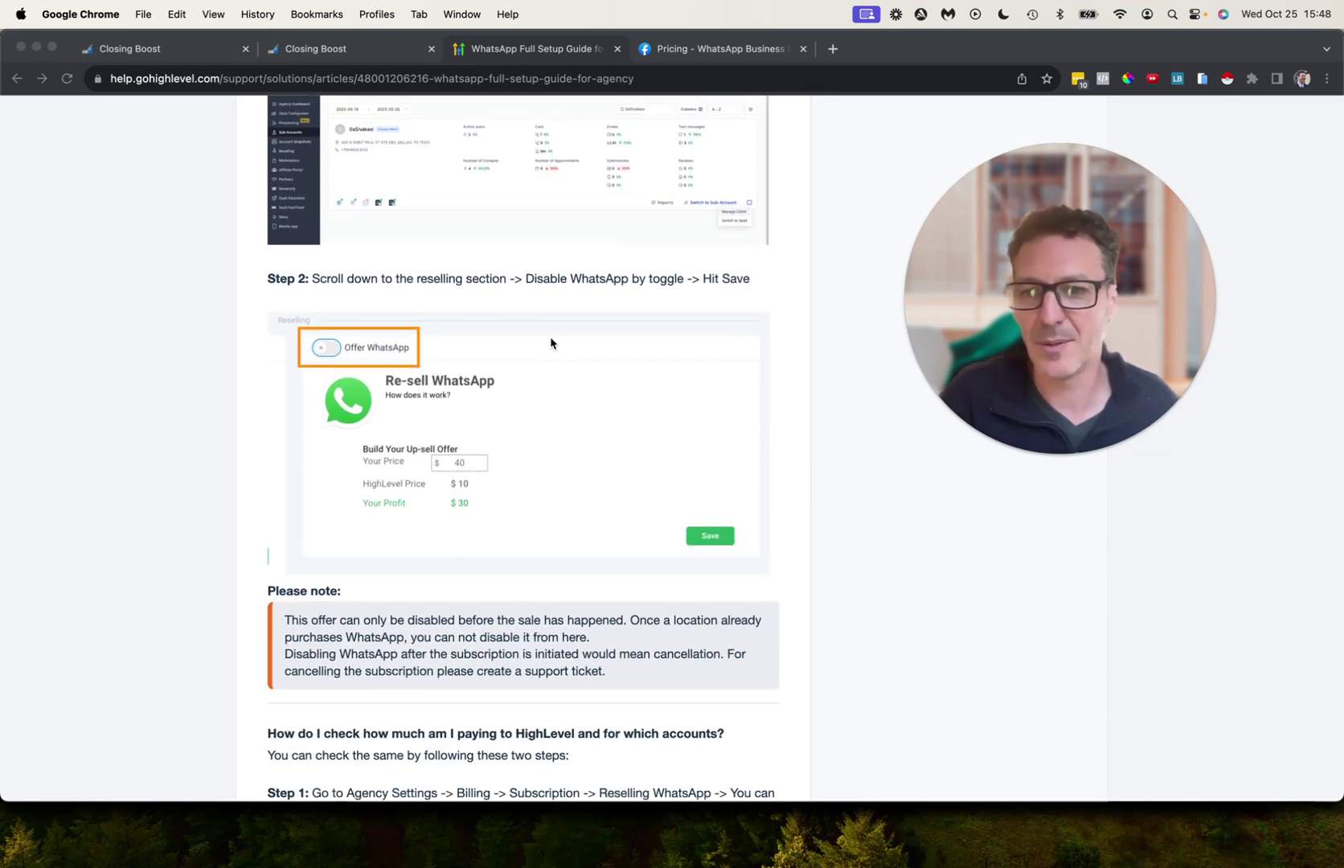
pyautogui.scroll(-10, 551, 345)
pyautogui.scroll(-1, 552, 345)
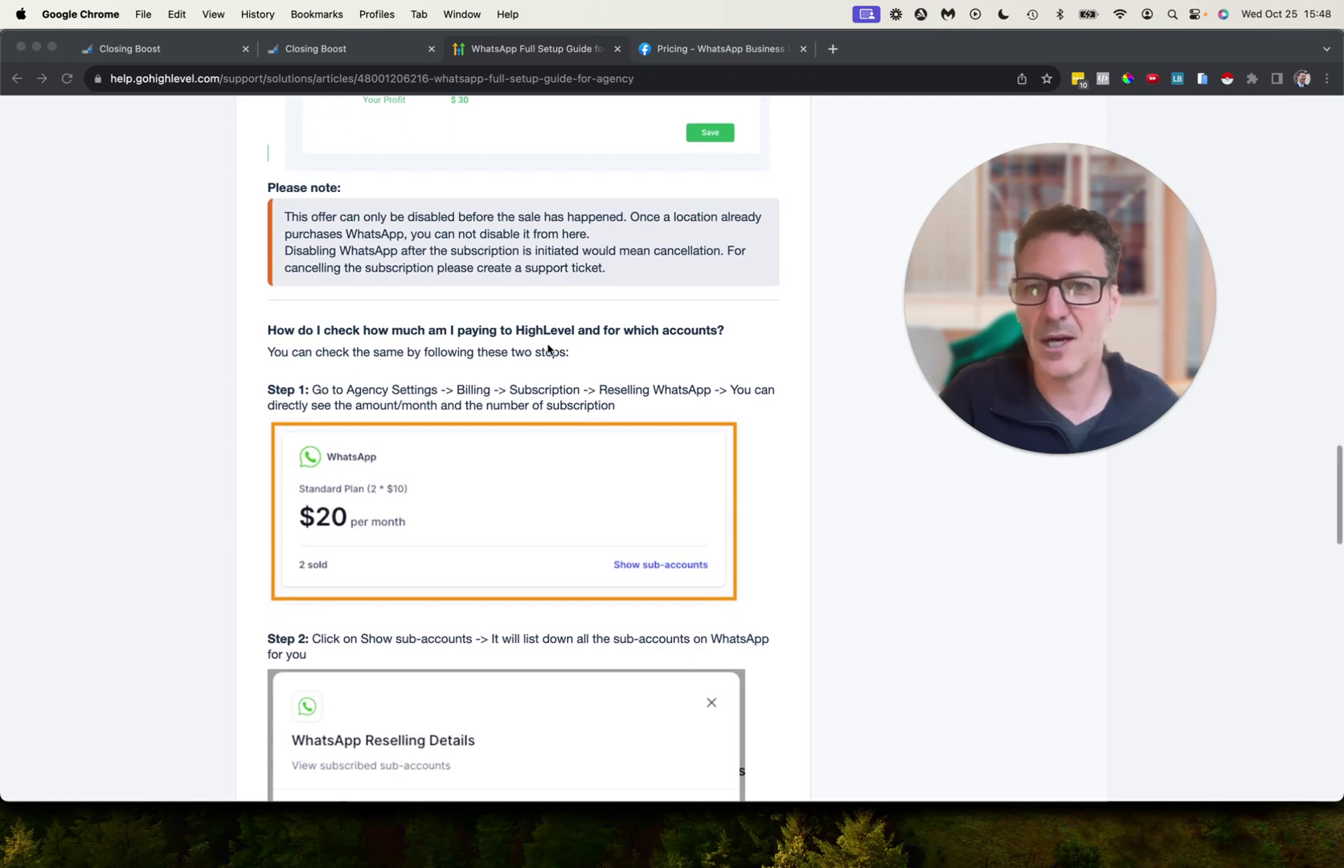
pyautogui.scroll(-2, 553, 344)
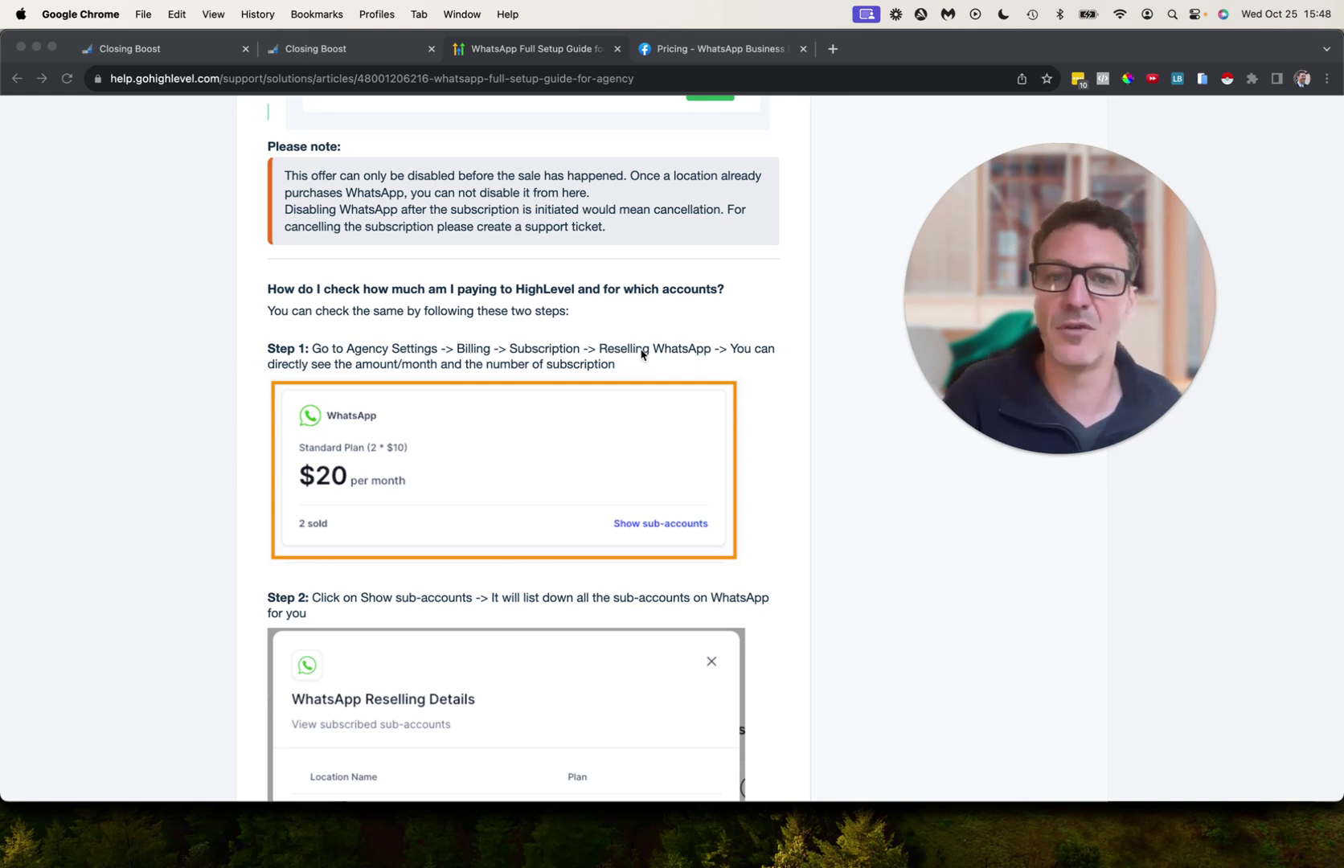
# Step: Finish reading the guide's billing explanation, then switch to the 'Pricing - WhatsApp Business' page
pyautogui.scroll(-4, 444, 415)
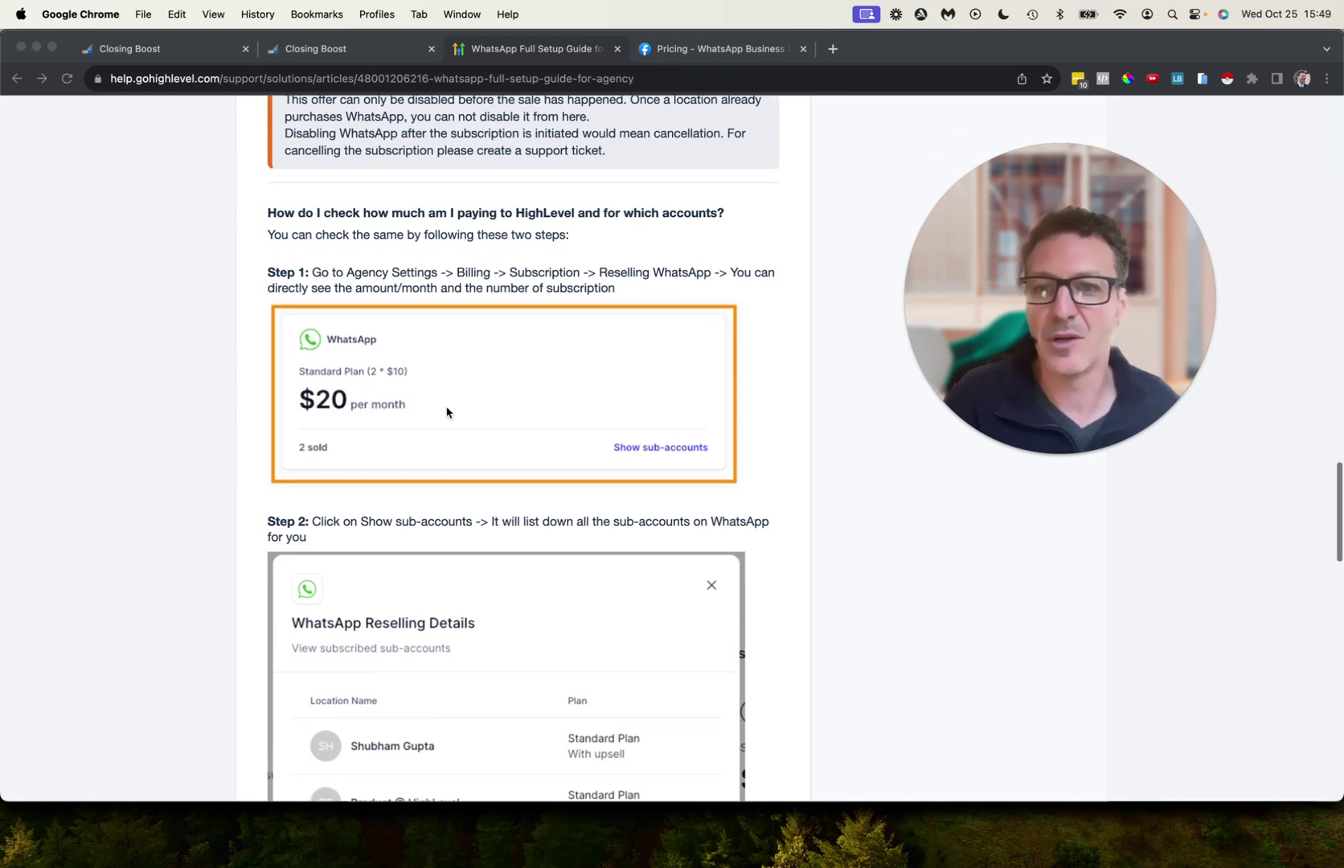
pyautogui.scroll(-15, 472, 412)
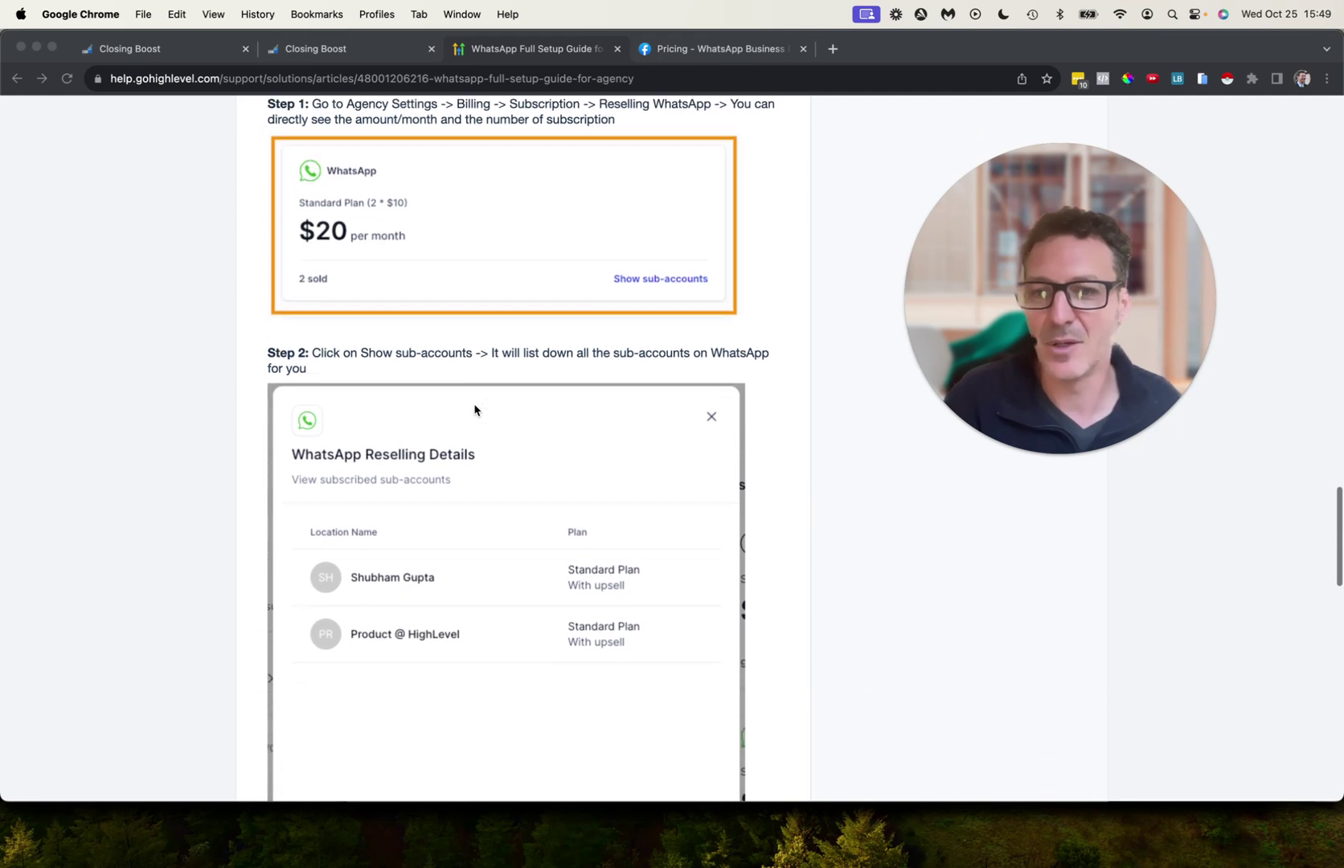
pyautogui.scroll(-20, 474, 410)
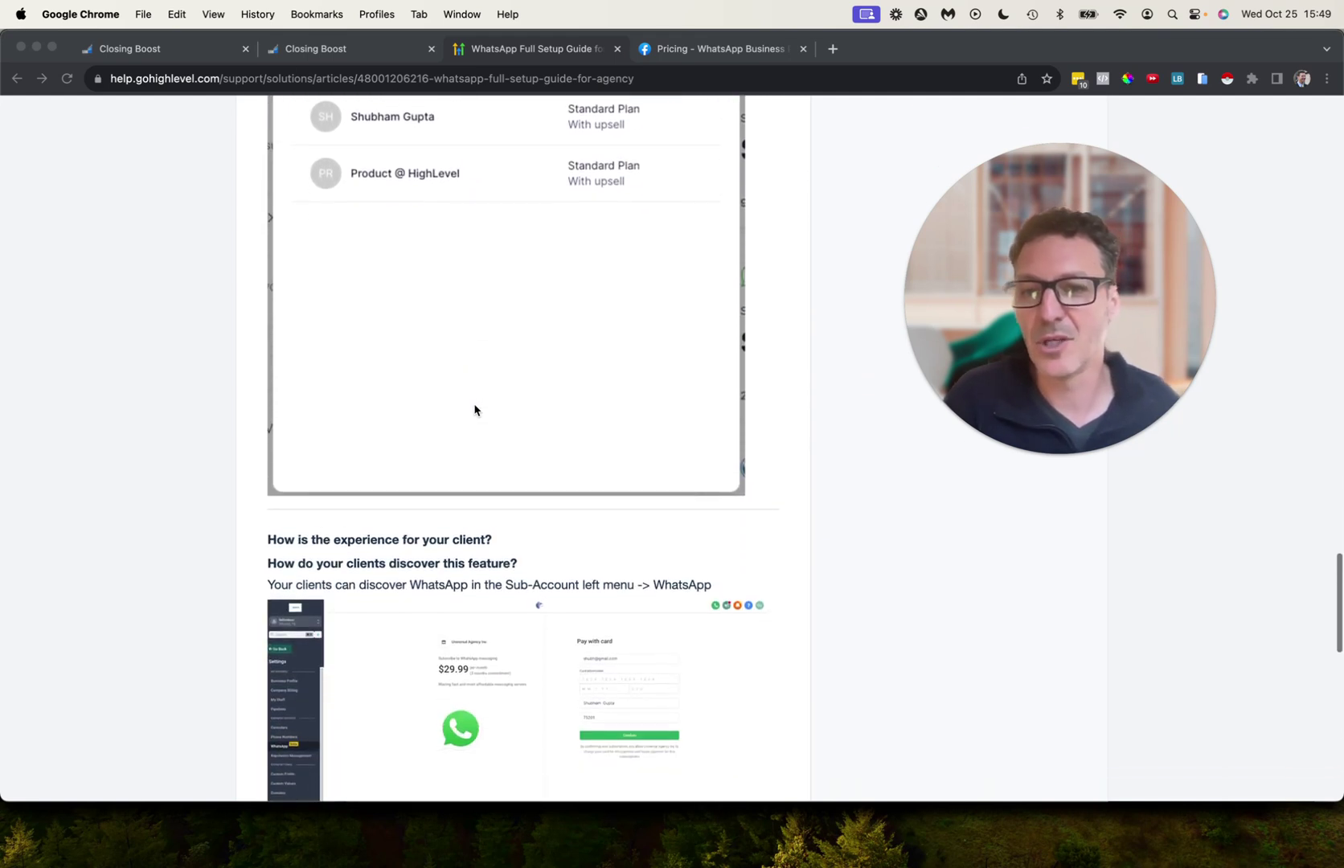
pyautogui.scroll(-4, 475, 410)
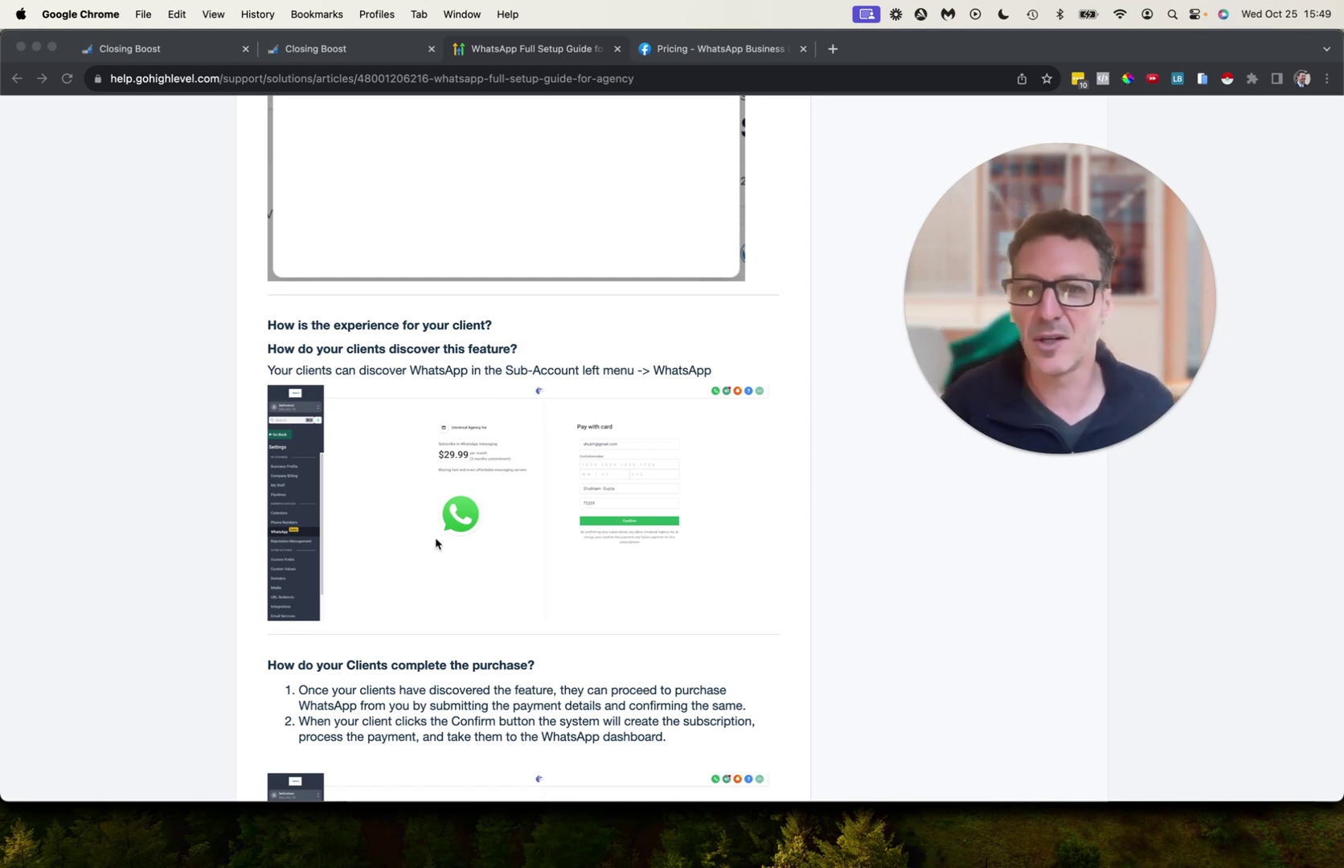
pyautogui.scroll(-10, 490, 474)
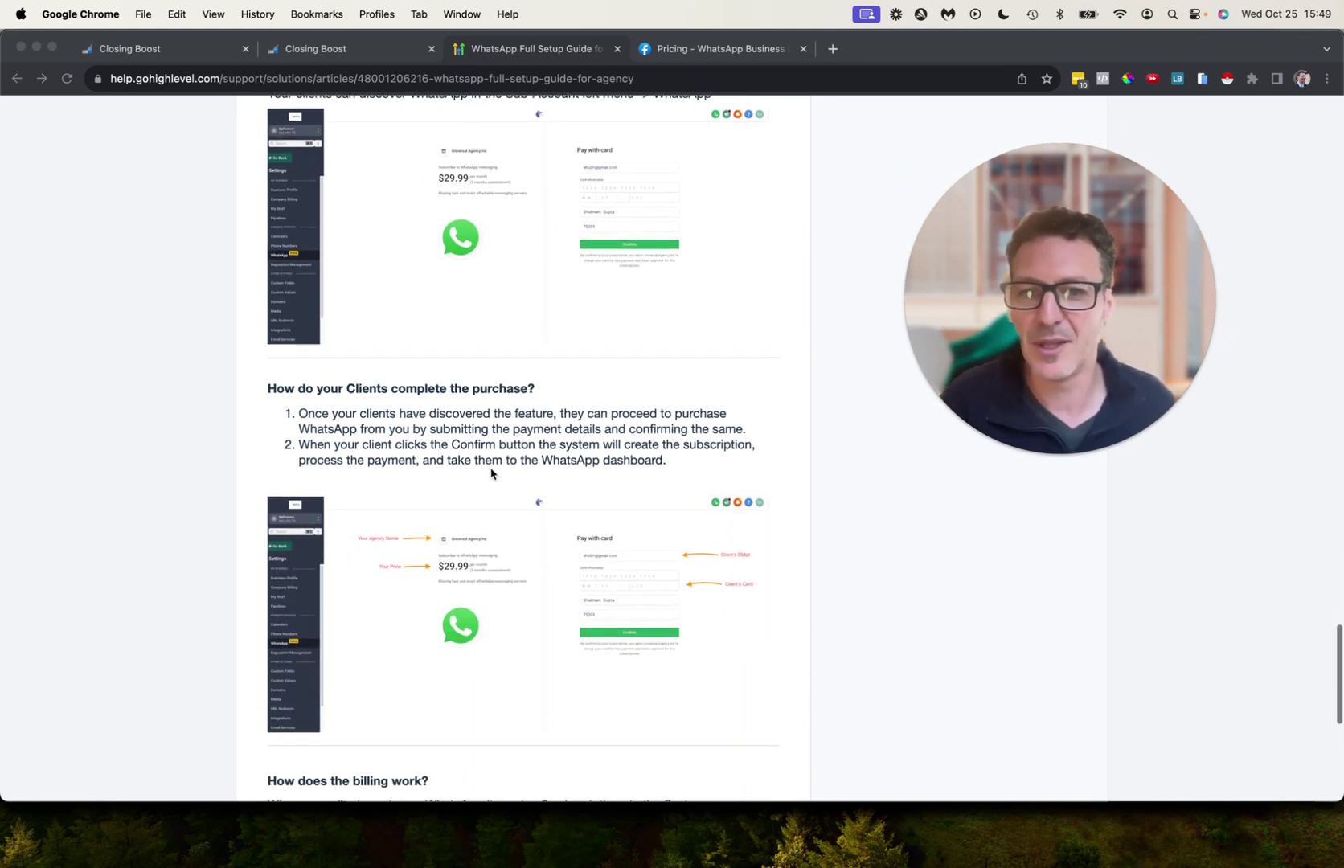
pyautogui.scroll(-2, 484, 448)
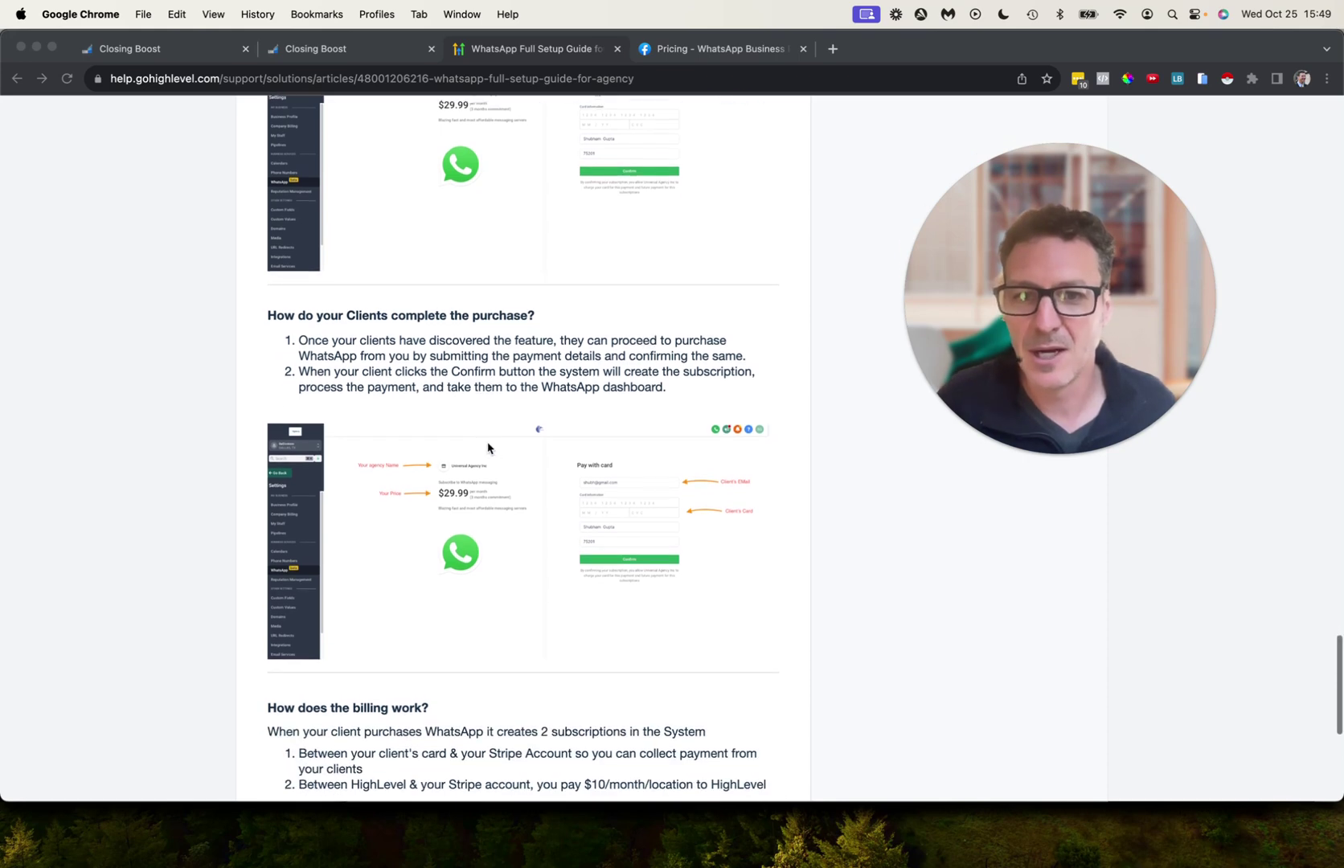
pyautogui.scroll(-8, 554, 506)
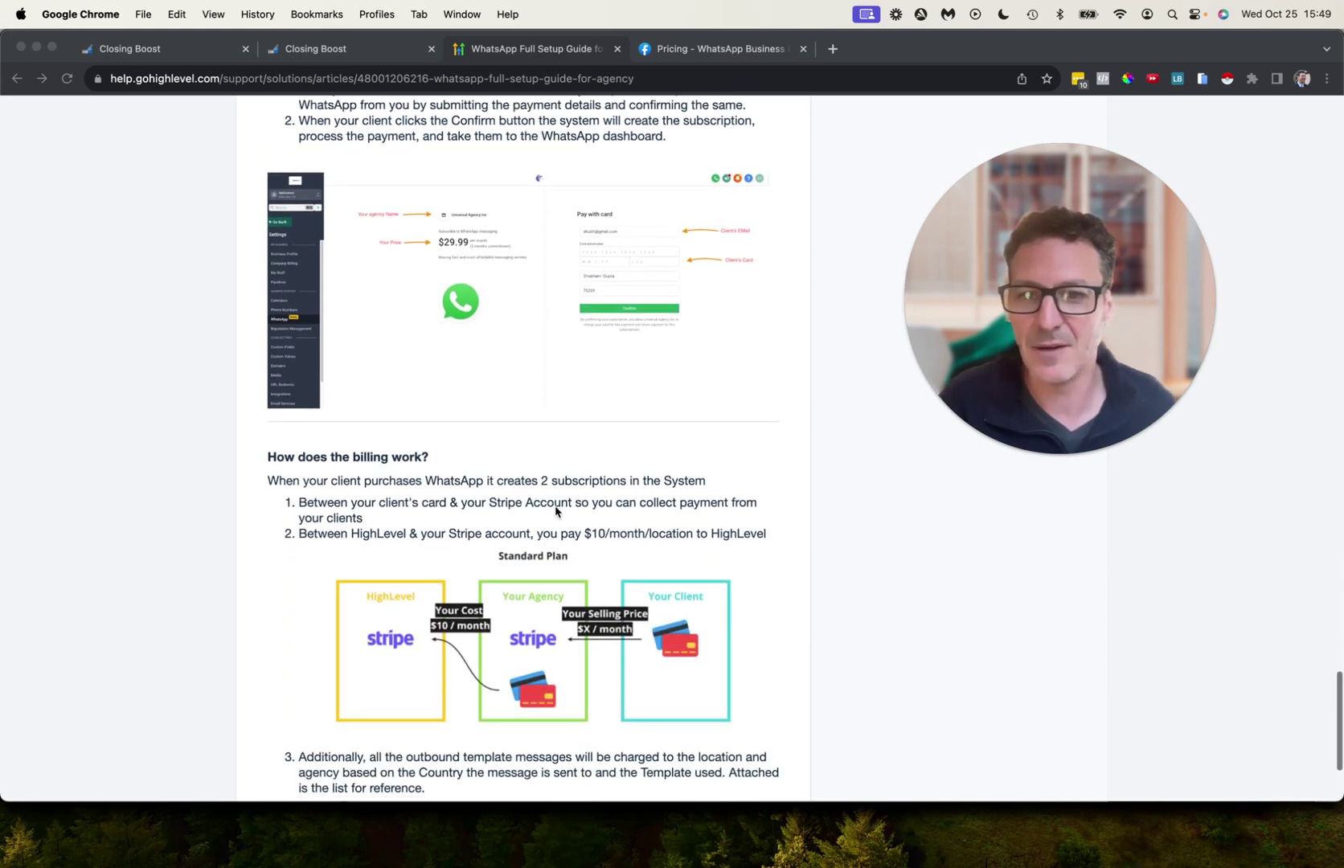
pyautogui.scroll(-3, 499, 481)
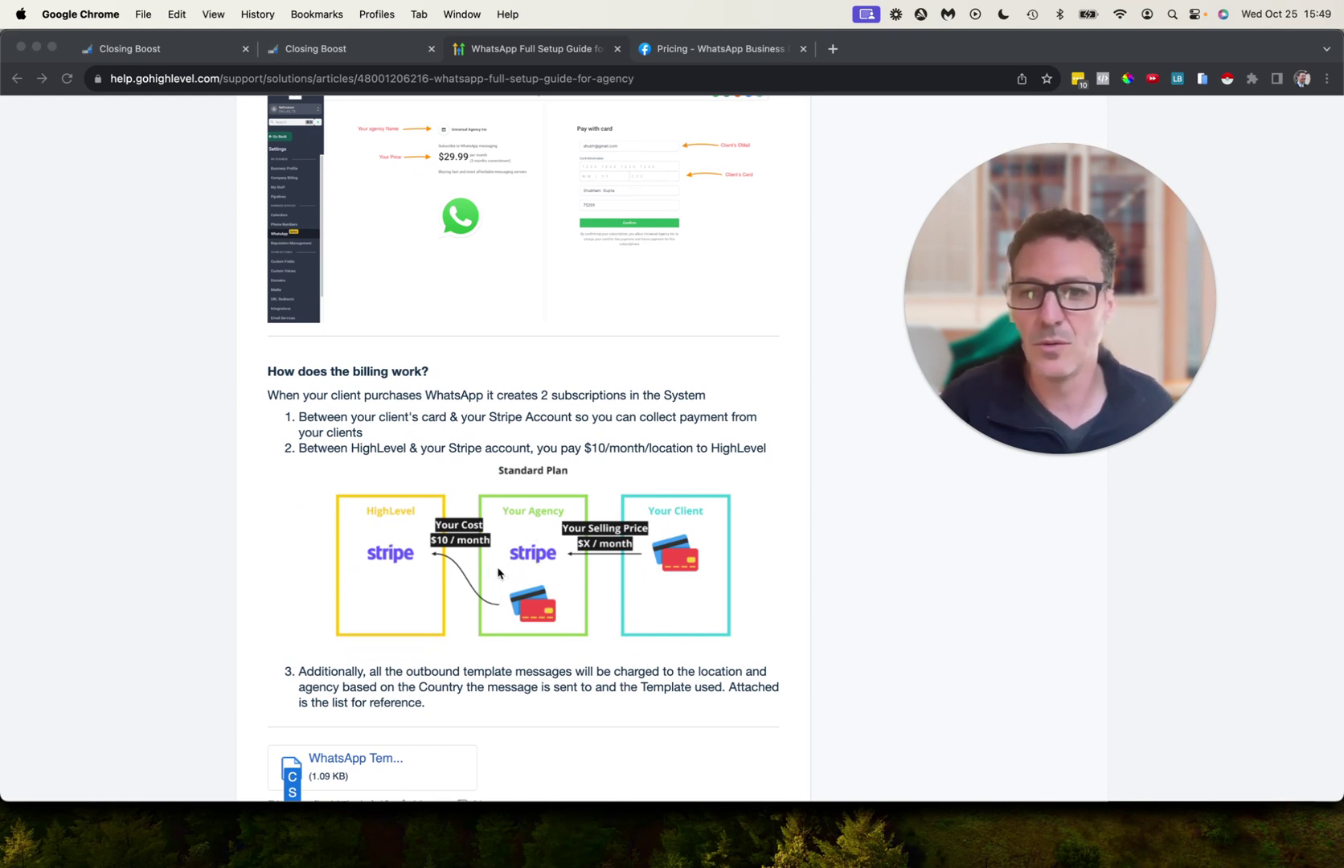
pyautogui.scroll(-1, 391, 548)
pyautogui.scroll(-4, 391, 548)
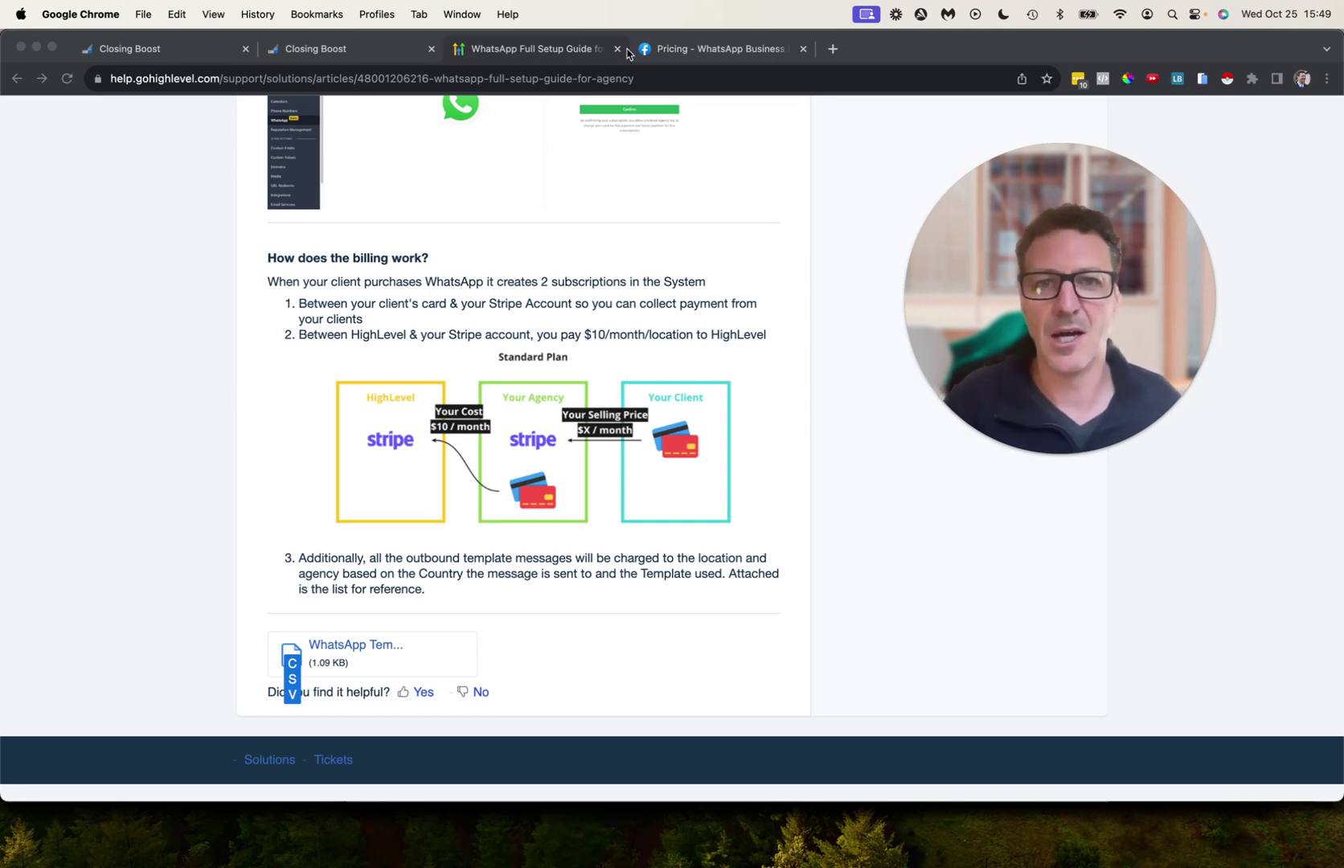
pyautogui.click(701, 52)
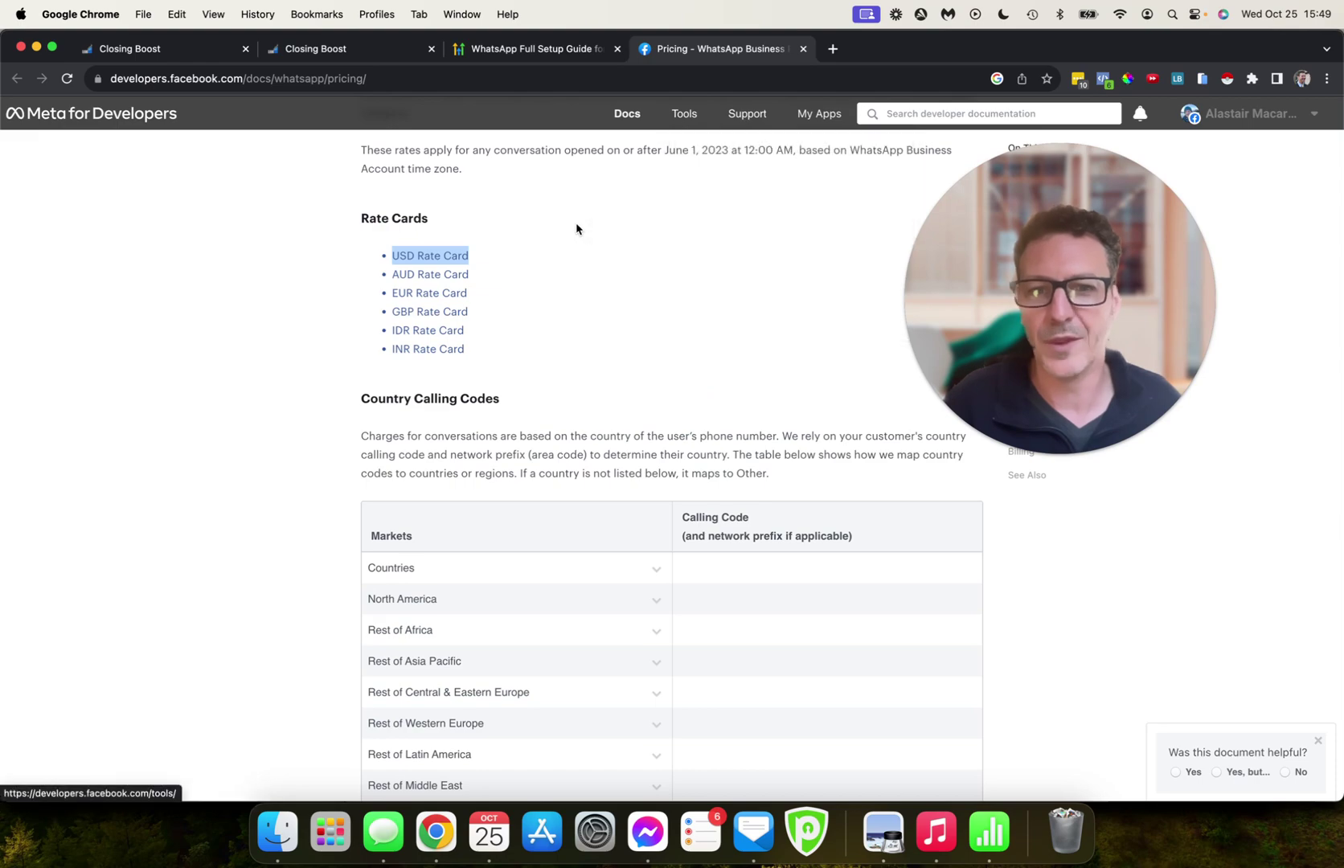
# Step: Review the Conversation-Based Pricing overview, then switch to the 'WhatsApp Template Based Pricing' spreadsheet in Numbers
pyautogui.scroll(15, 575, 225)
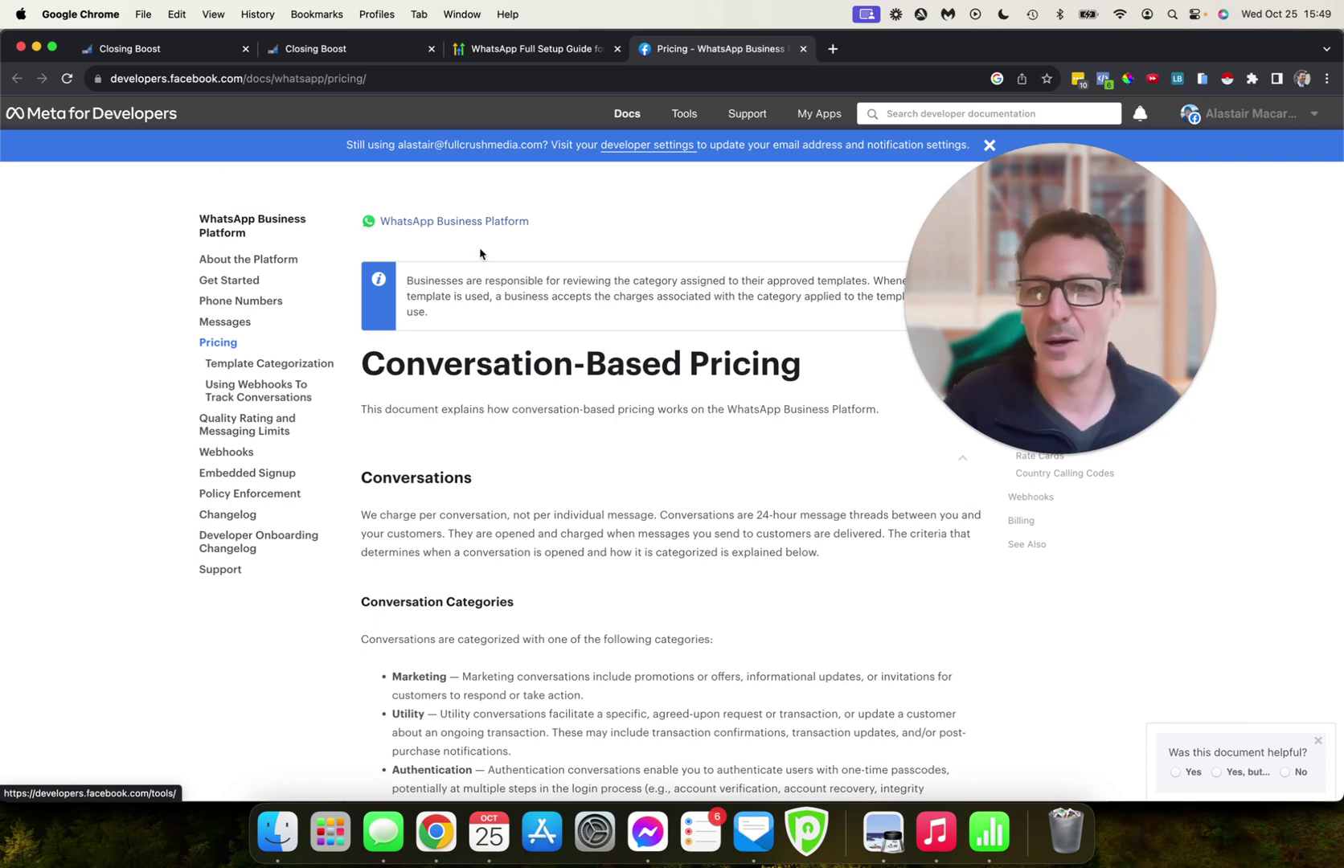
pyautogui.scroll(-4, 581, 366)
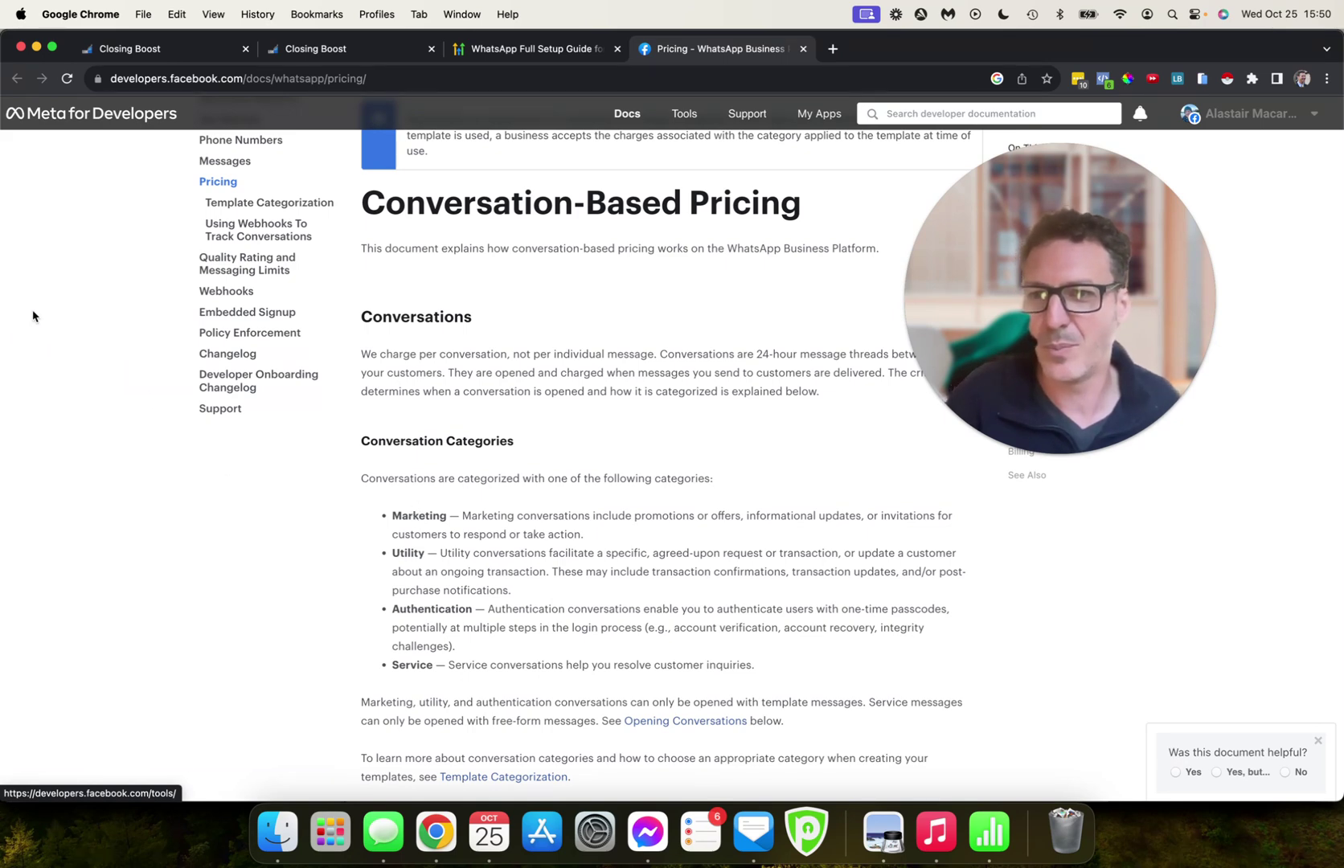
pyautogui.press('super+Tab')
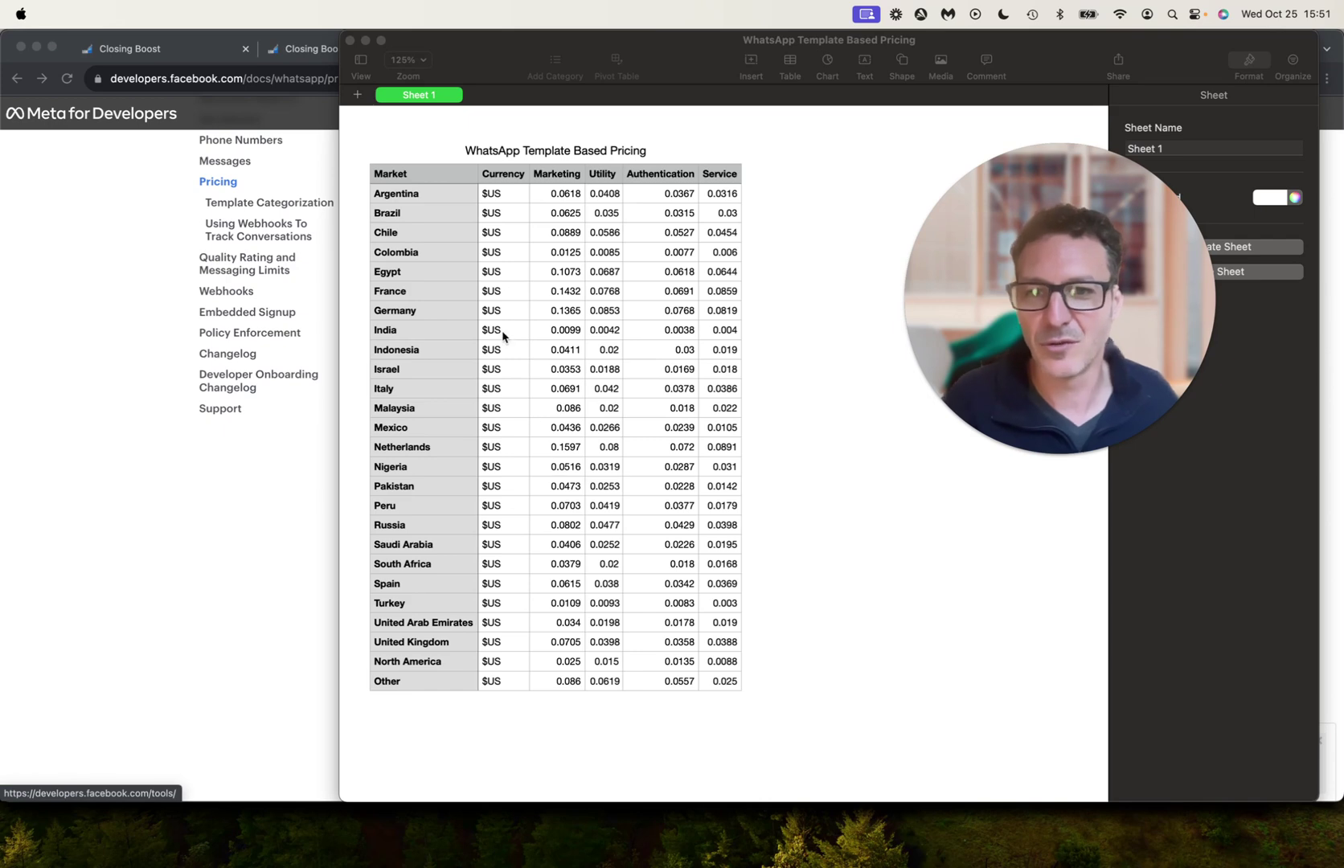
# Step: Return to the Meta WhatsApp pricing docs and read past Conversation Categories to Opening Conversations
pyautogui.click(295, 543)
pyautogui.scroll(-3, 490, 429)
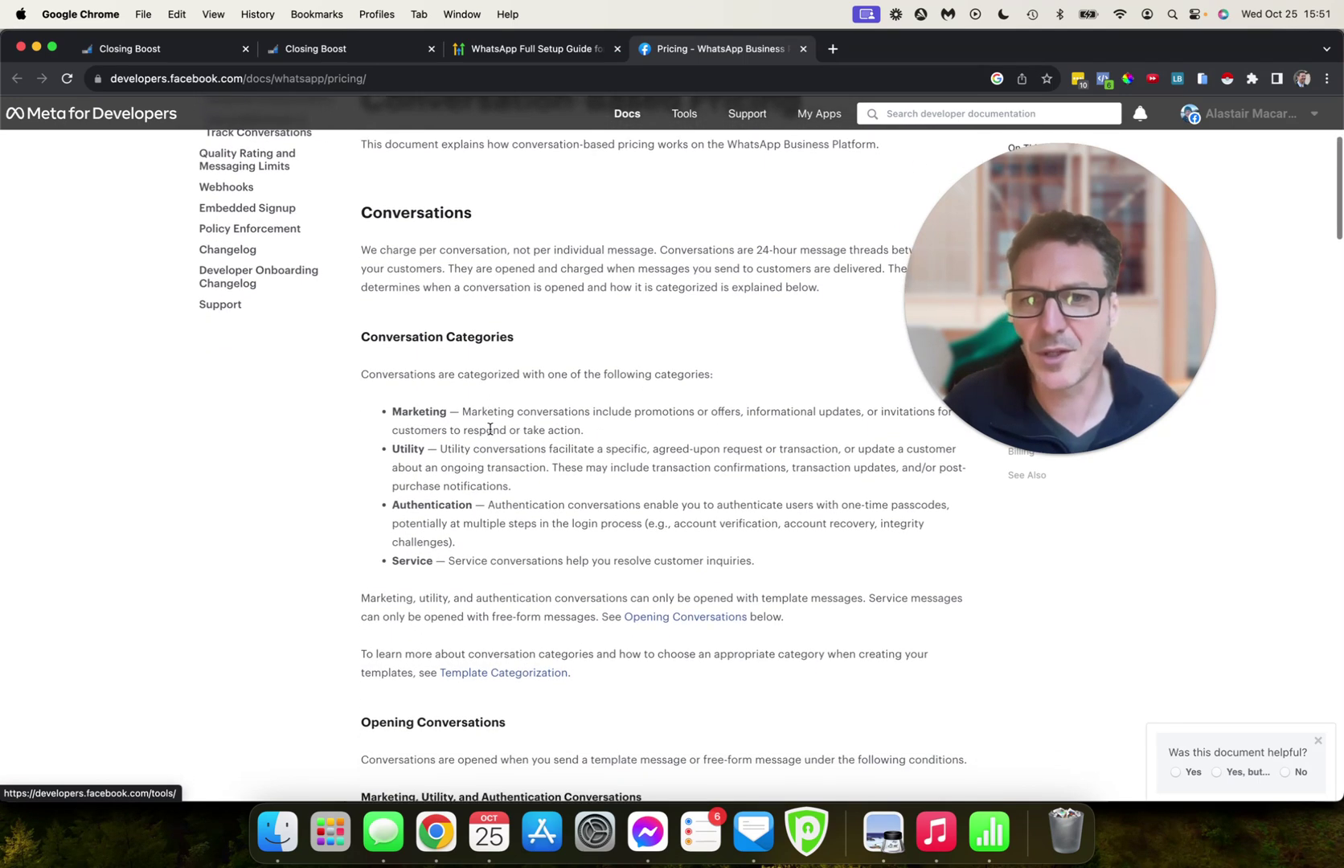
pyautogui.moveTo(968, 312); pyautogui.dragTo(1052, 317)
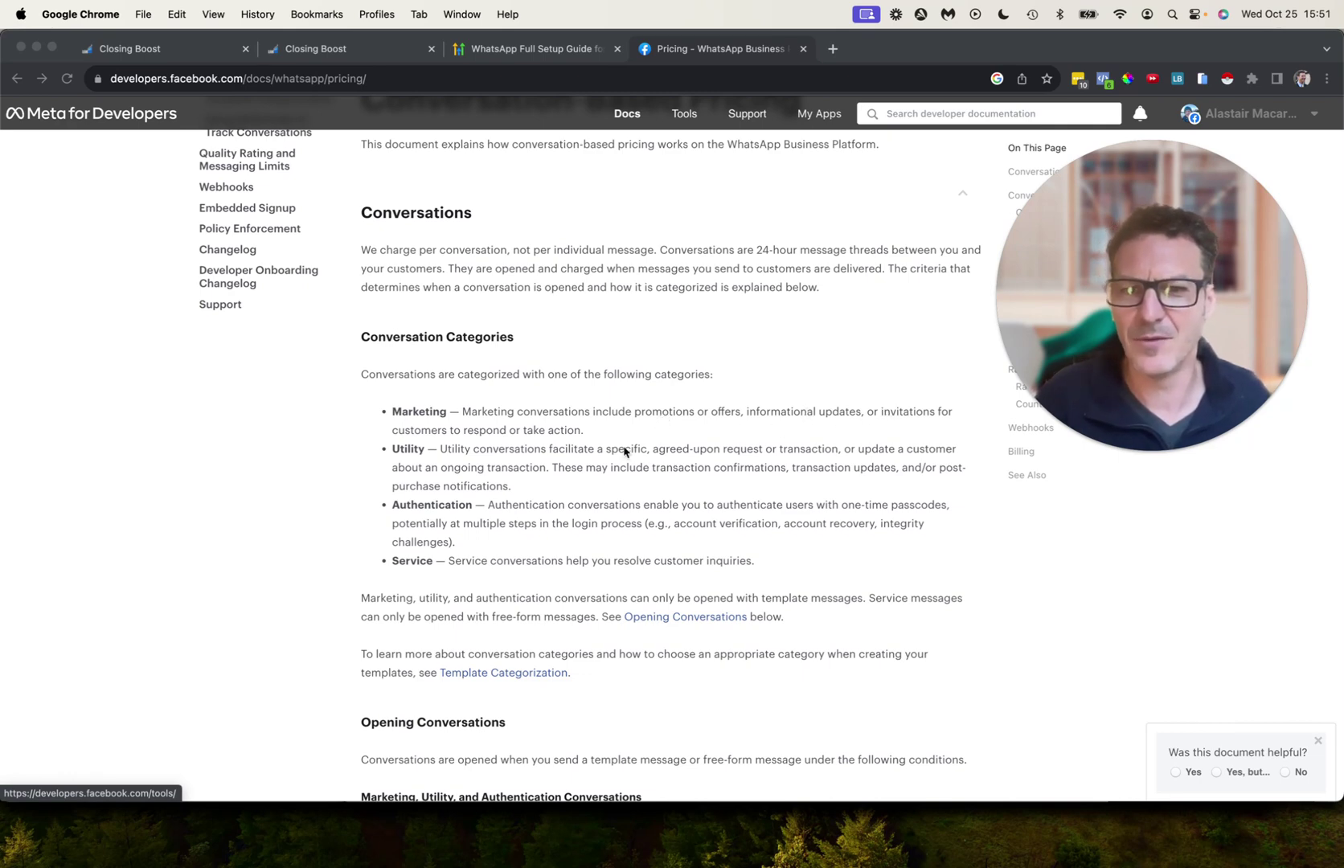
pyautogui.scroll(-1, 536, 462)
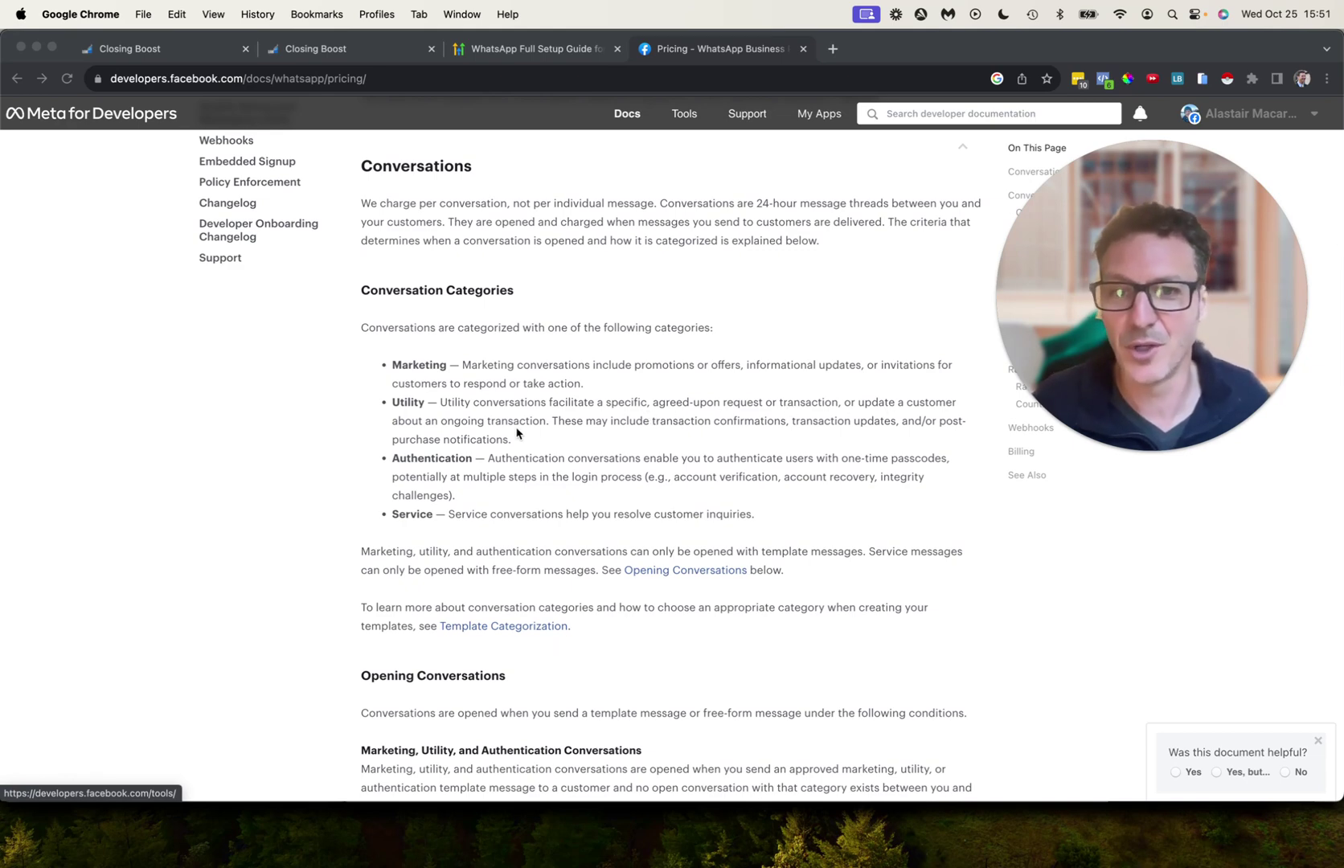
pyautogui.scroll(-1, 517, 433)
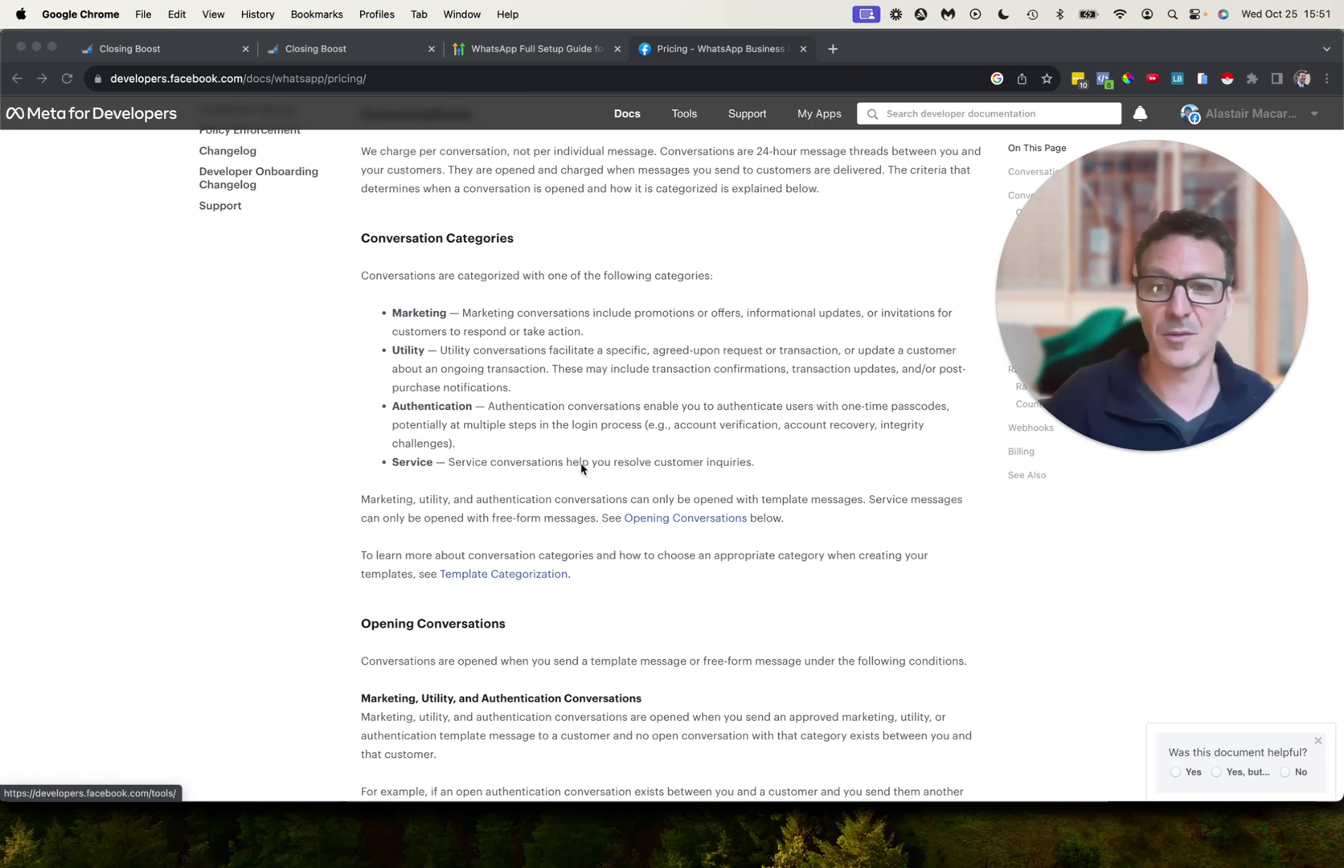
pyautogui.scroll(-1, 582, 469)
pyautogui.scroll(-5, 582, 469)
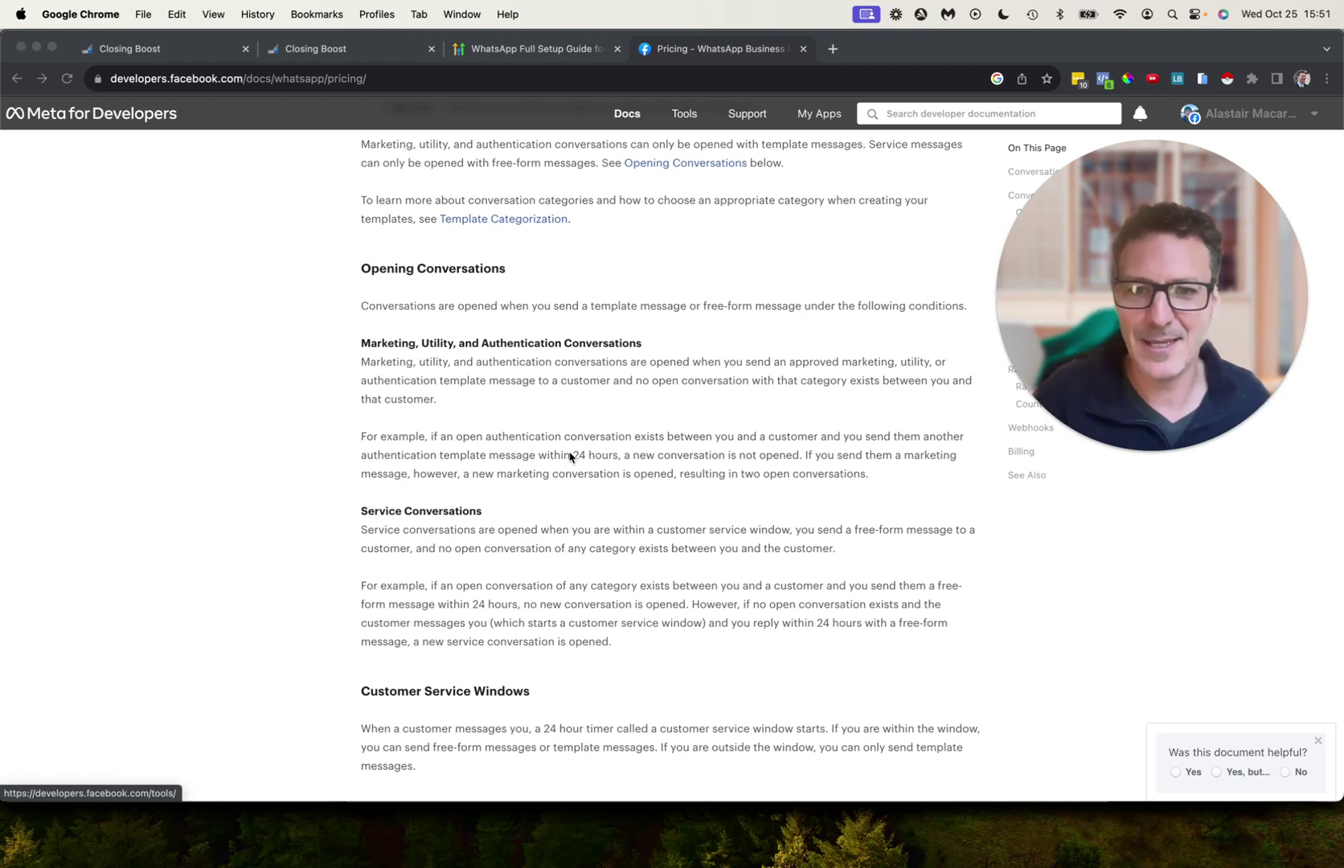
pyautogui.click(597, 456)
pyautogui.moveTo(564, 455); pyautogui.dragTo(626, 455)
pyautogui.moveTo(804, 623); pyautogui.dragTo(866, 623)
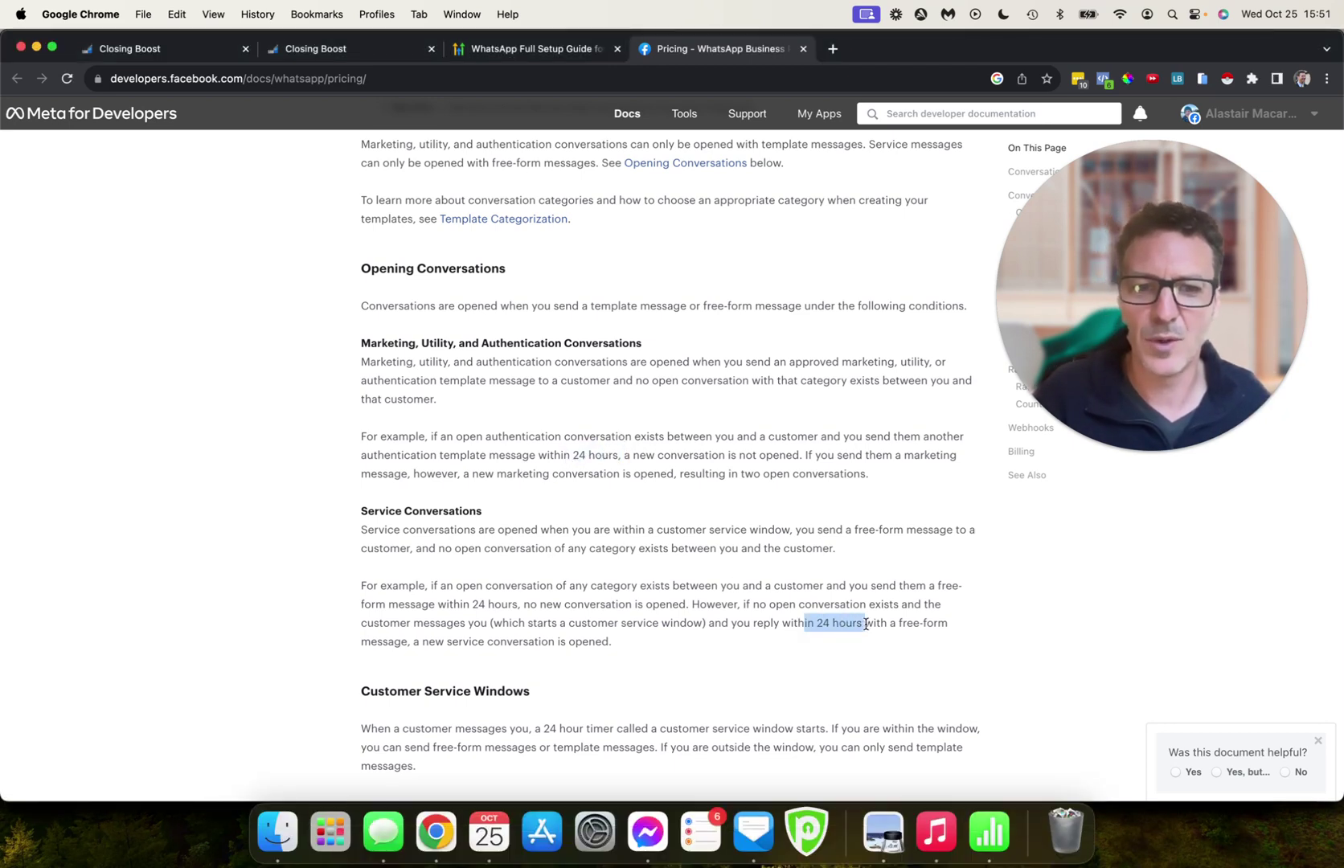
pyautogui.click(588, 471)
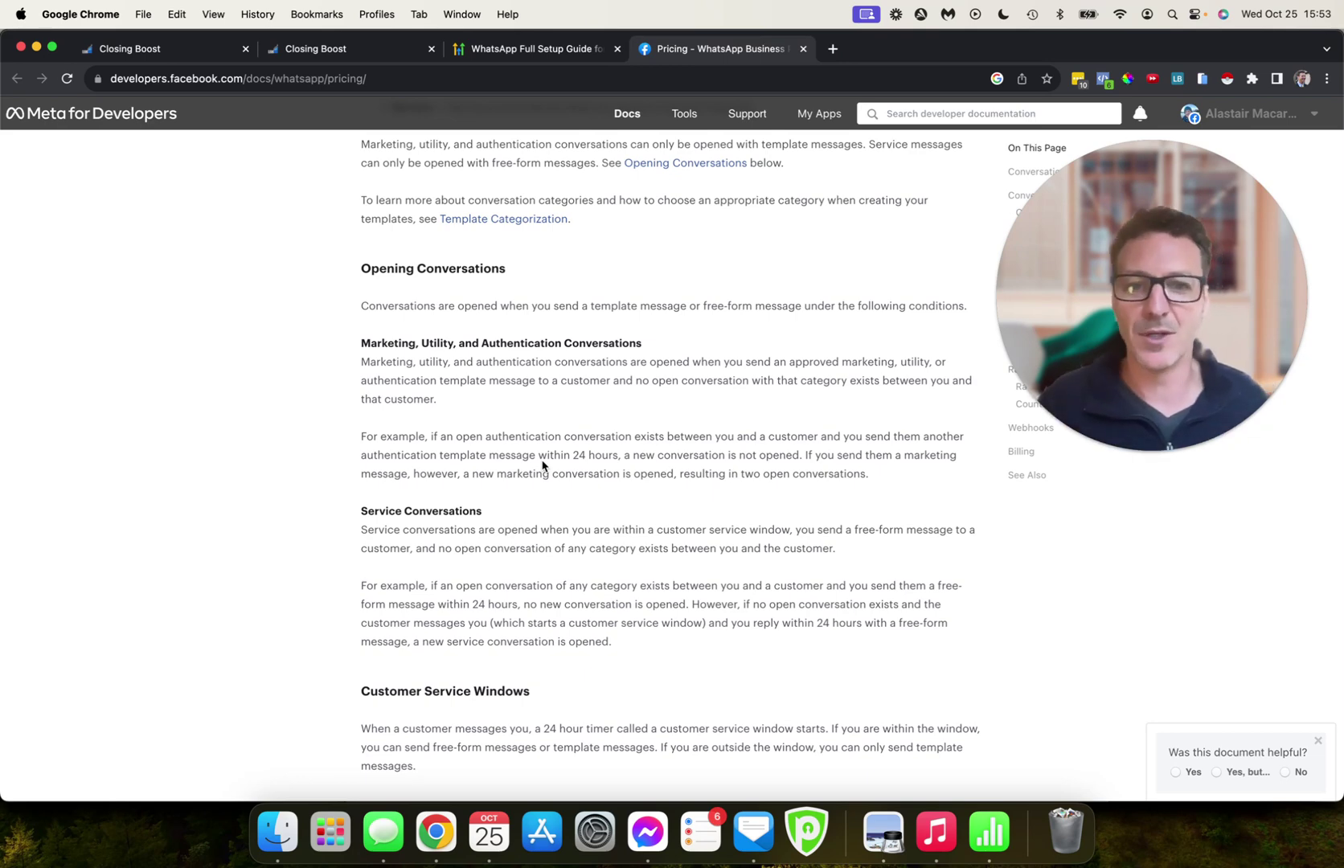
# Step: Read through Conversation Duration, Free Tier and Conversation Examples to the USD, AUD, EUR, GBP, IDR, INR rate cards
pyautogui.scroll(-5, 542, 465)
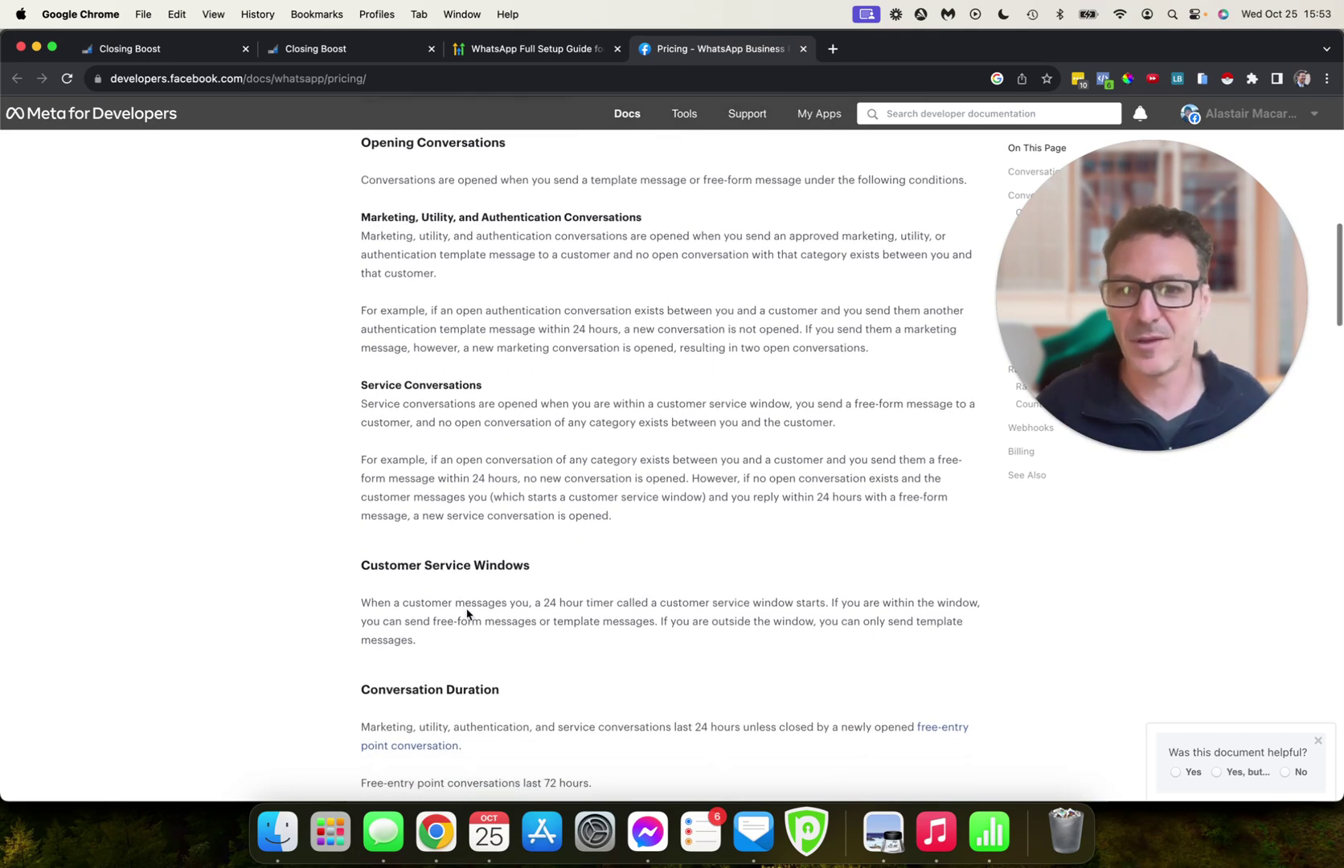
pyautogui.scroll(-4, 466, 609)
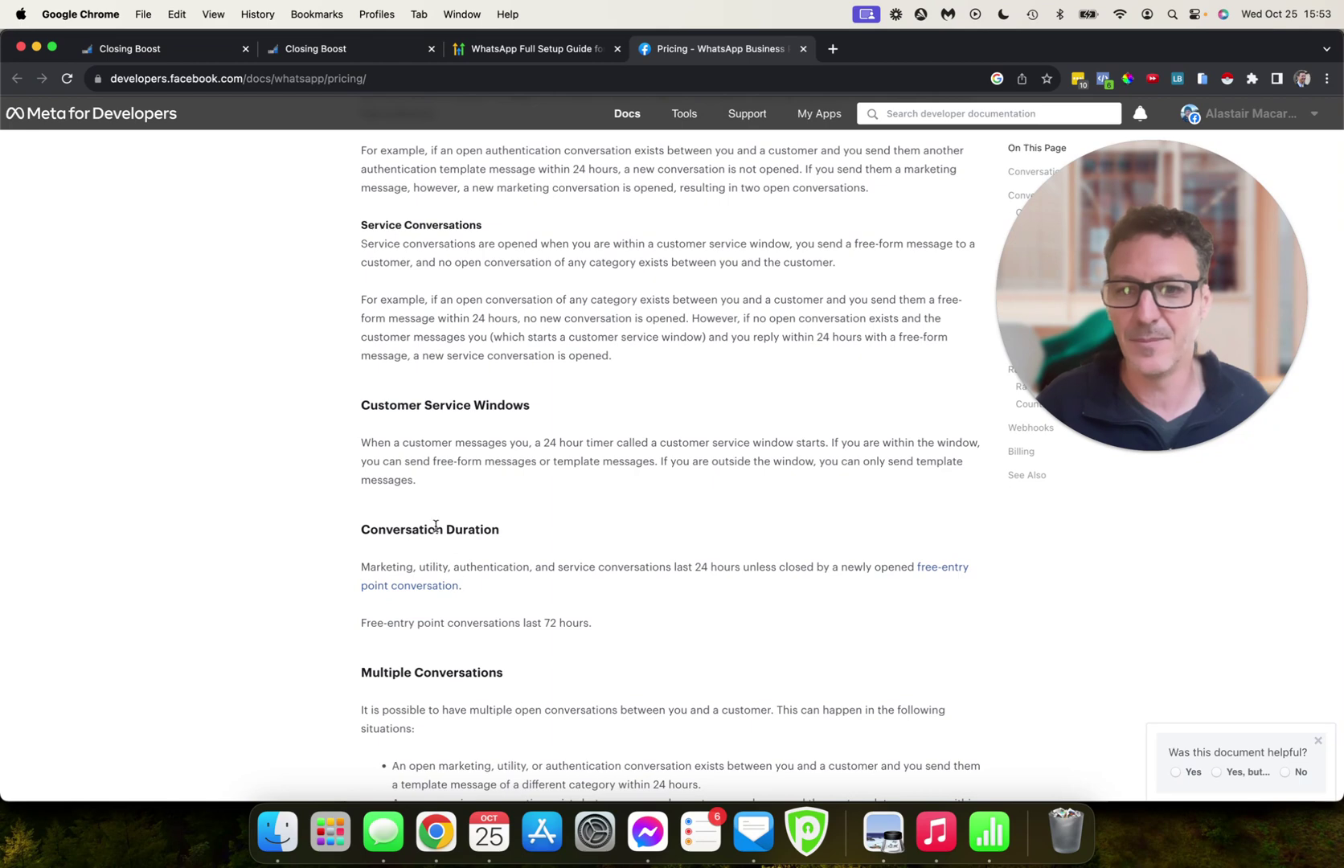
pyautogui.scroll(-4, 547, 560)
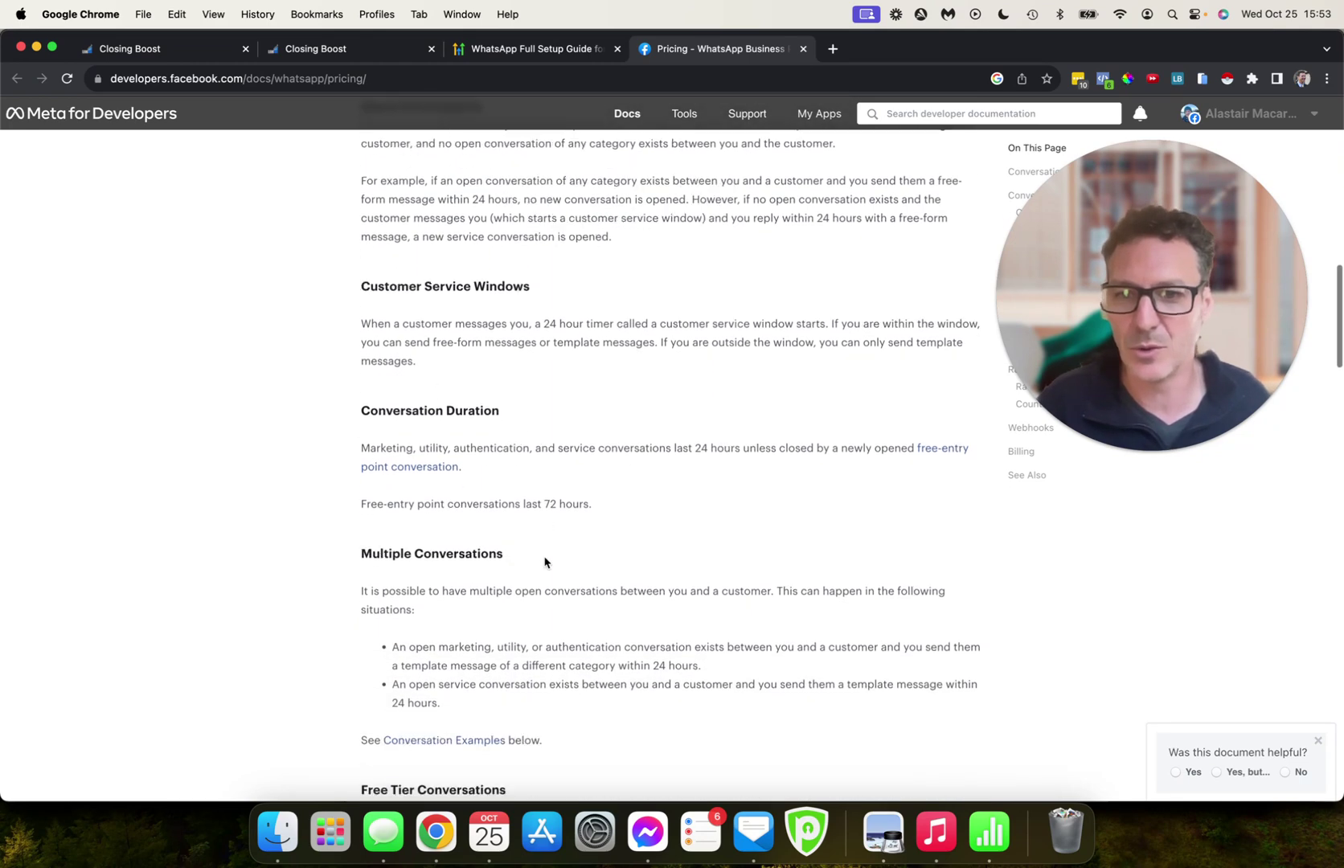
pyautogui.scroll(-4, 596, 577)
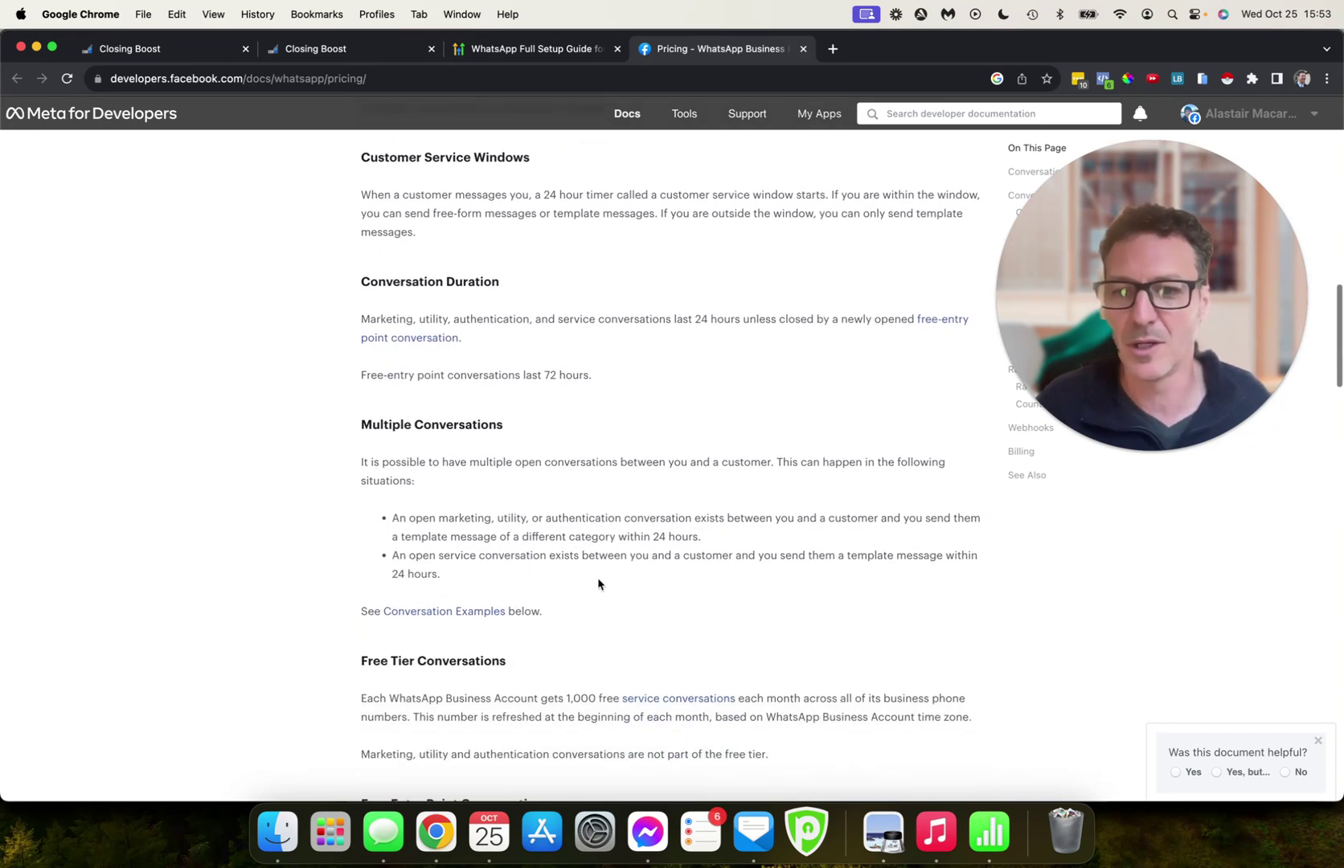
pyautogui.scroll(-2, 597, 577)
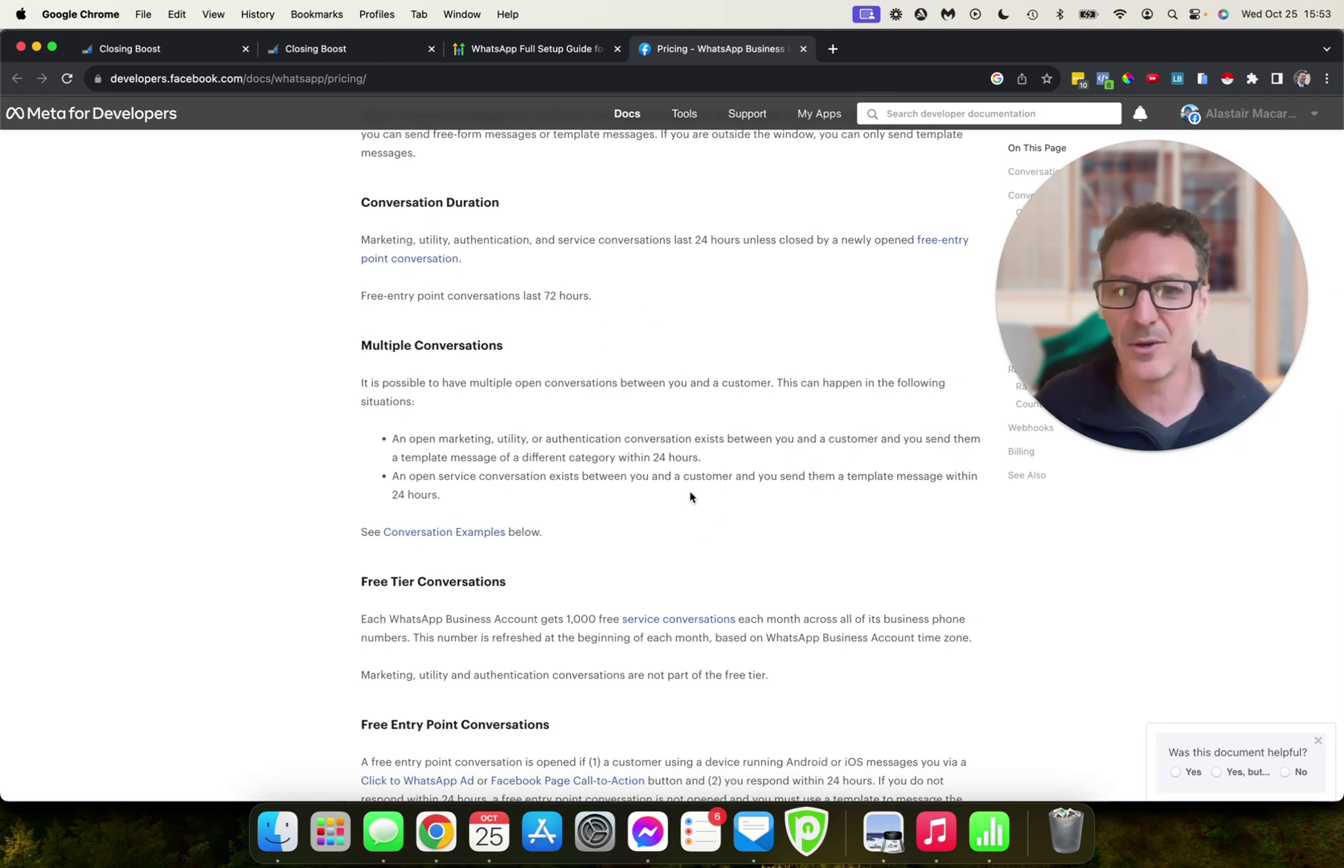
pyautogui.scroll(-4, 687, 497)
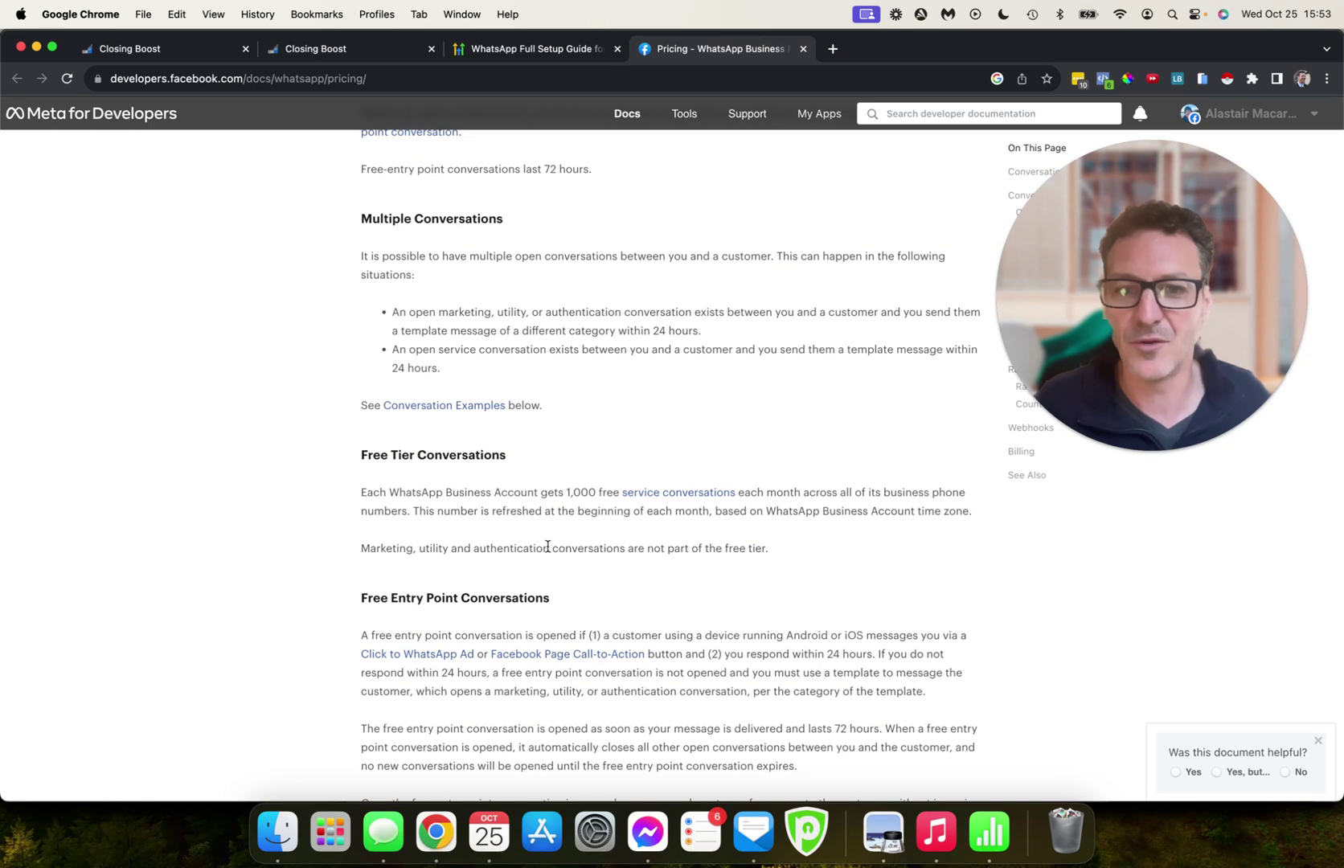
pyautogui.scroll(-3, 699, 551)
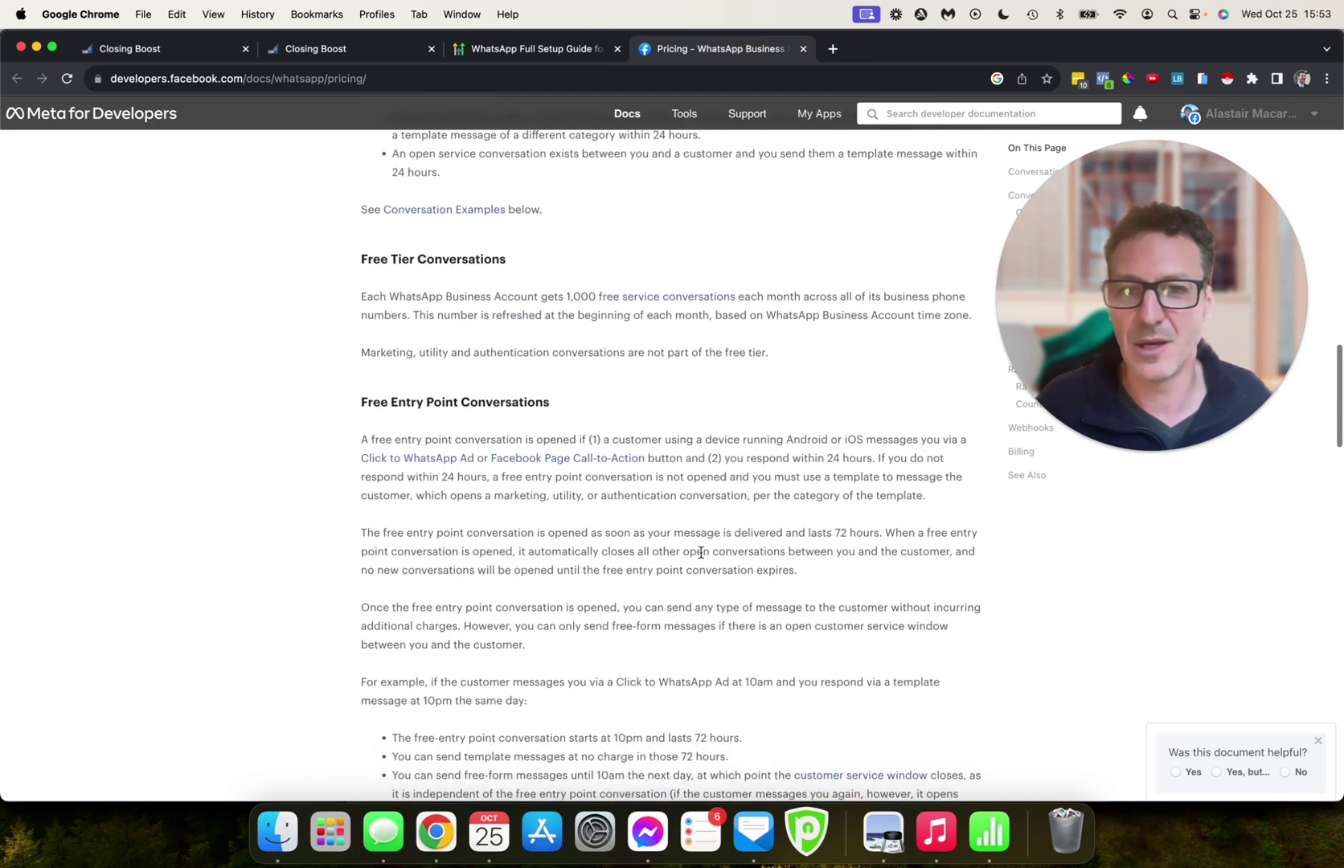
pyautogui.scroll(-3, 683, 547)
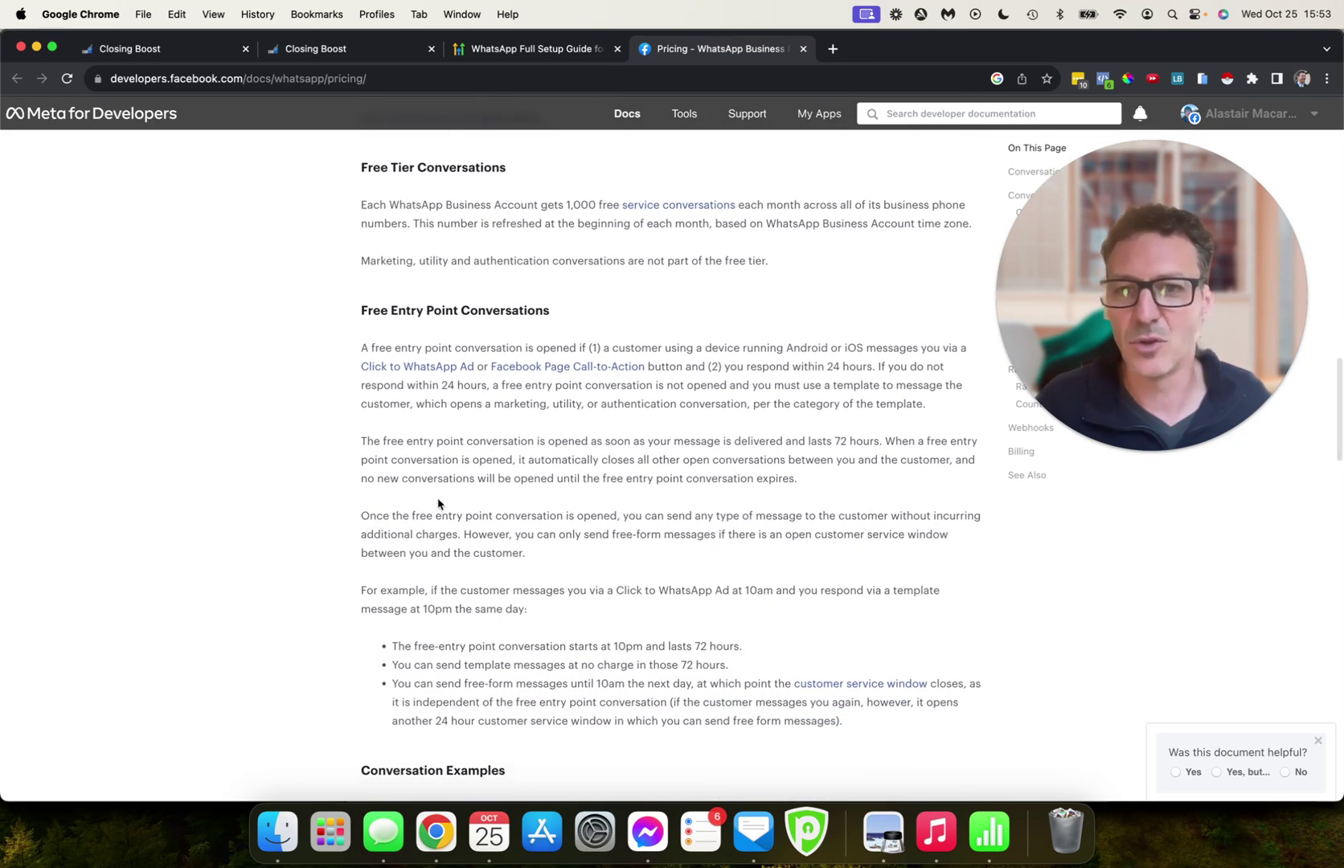
pyautogui.scroll(-4, 609, 509)
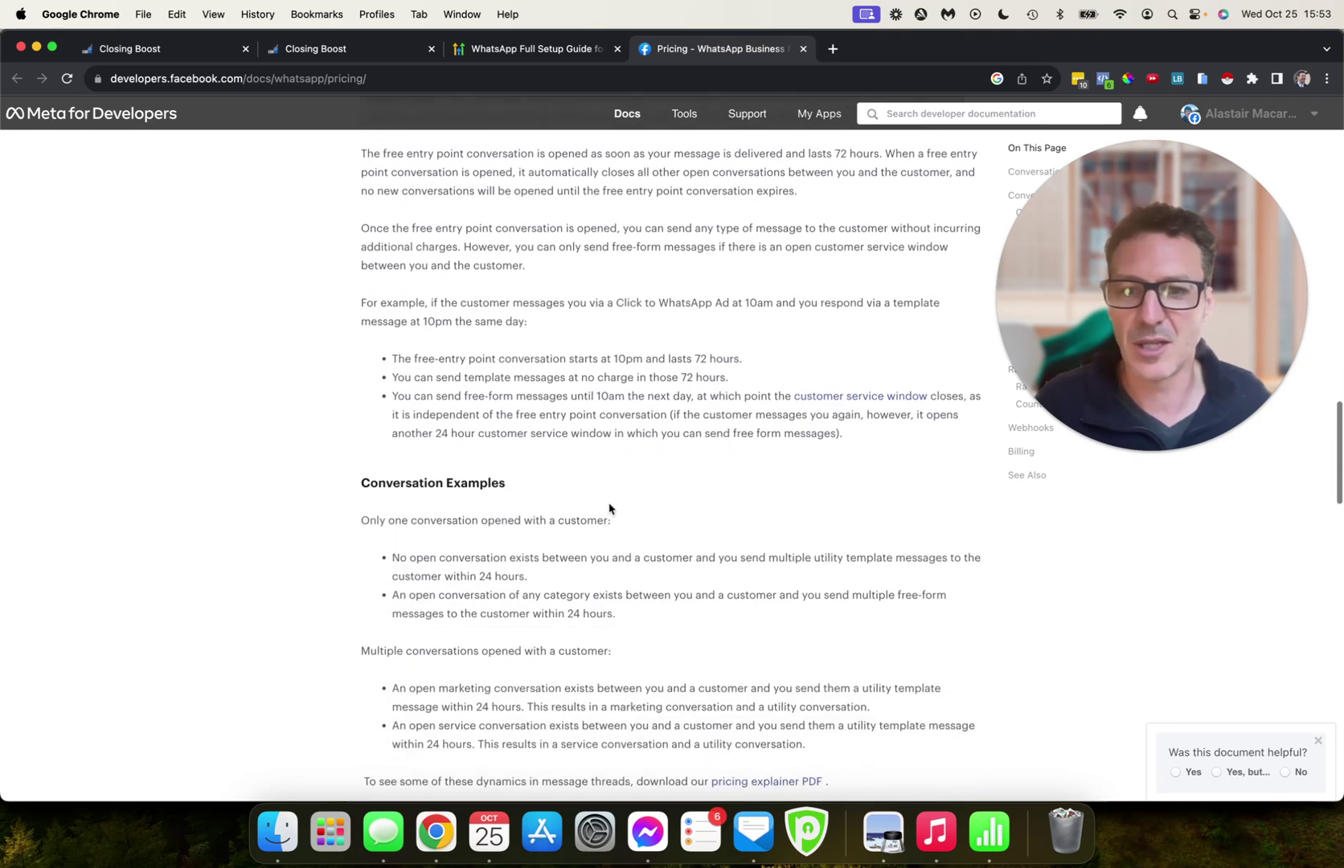
pyautogui.scroll(-4, 551, 572)
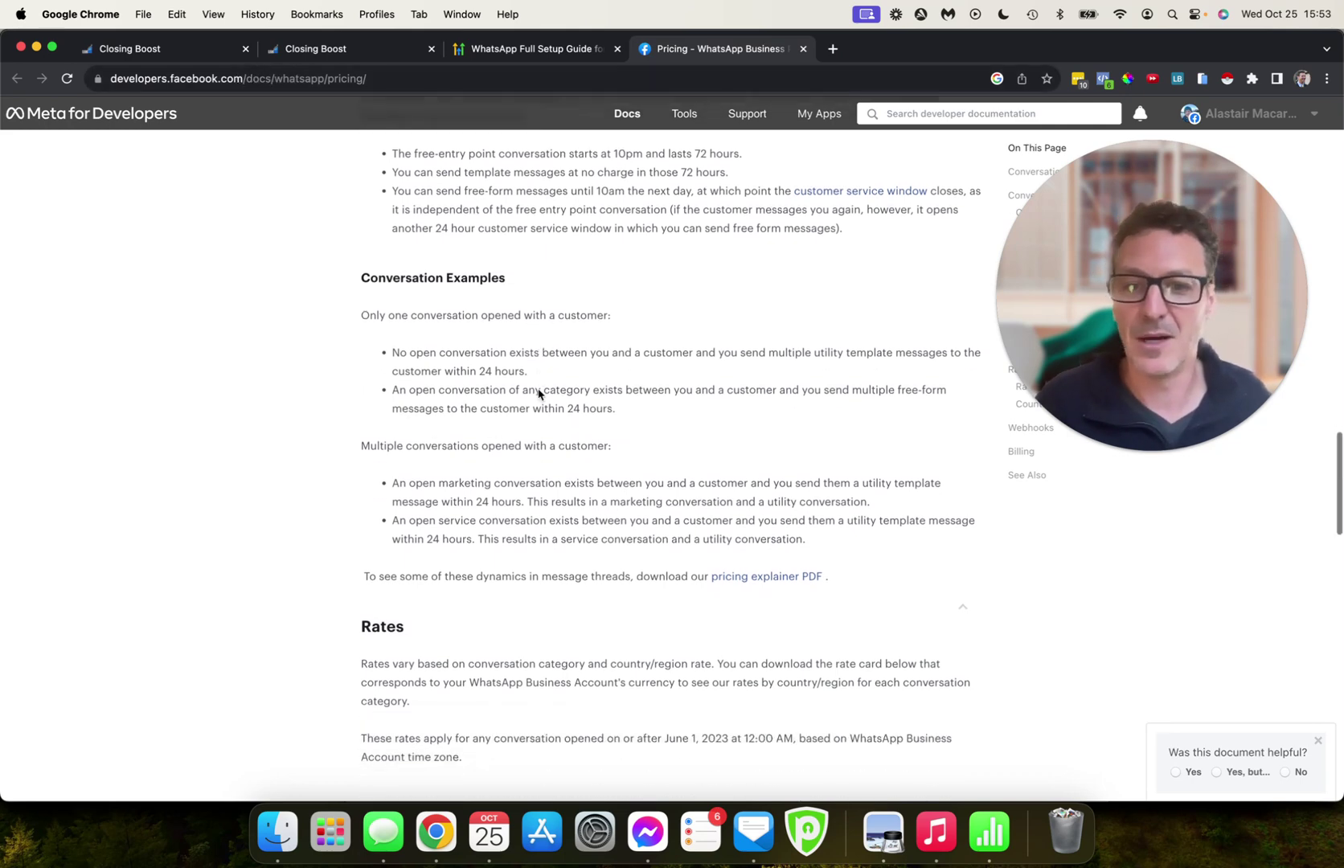
pyautogui.scroll(-6, 539, 386)
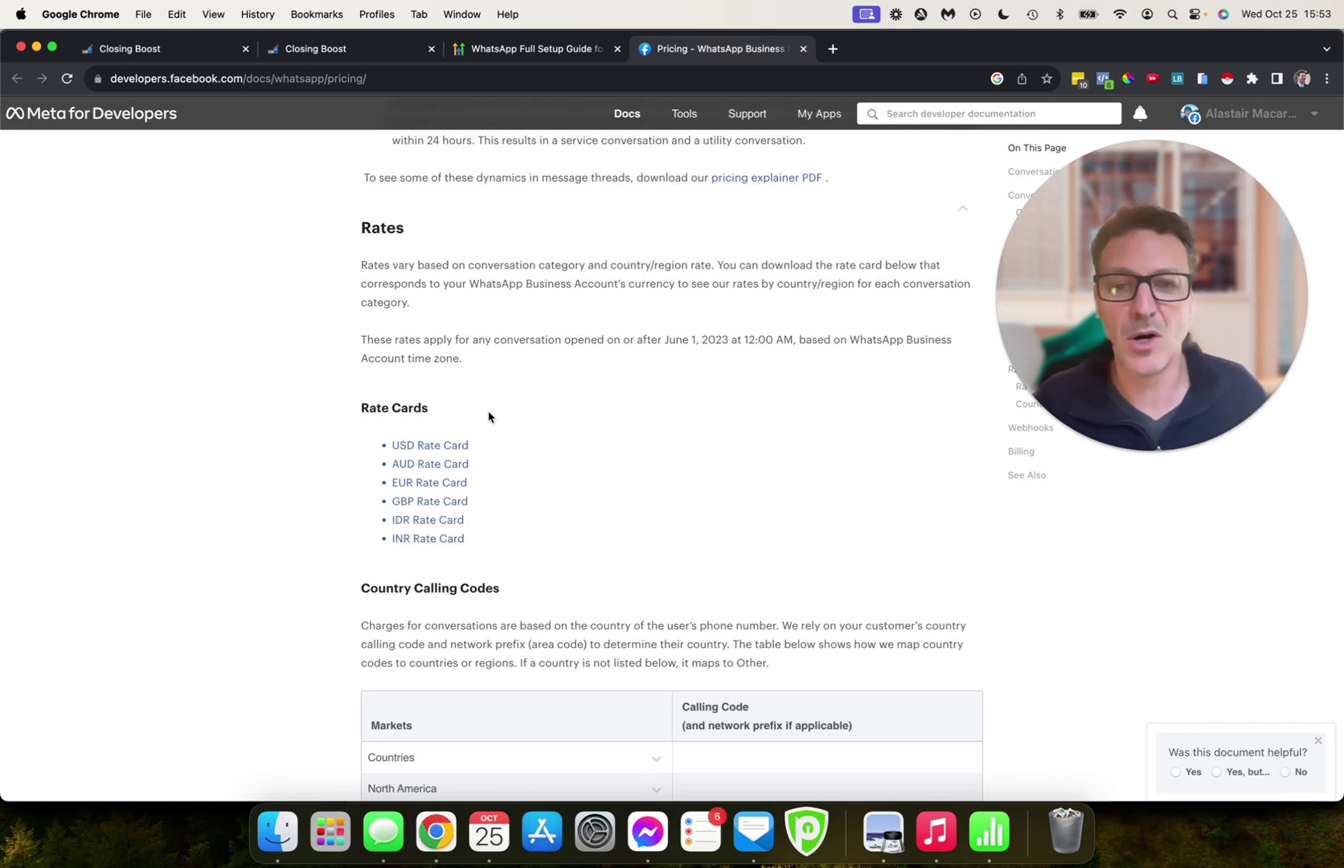
# Step: Glance at Country Calling Codes, then return to the Opening Conversations section on service conversations
pyautogui.scroll(-5, 488, 416)
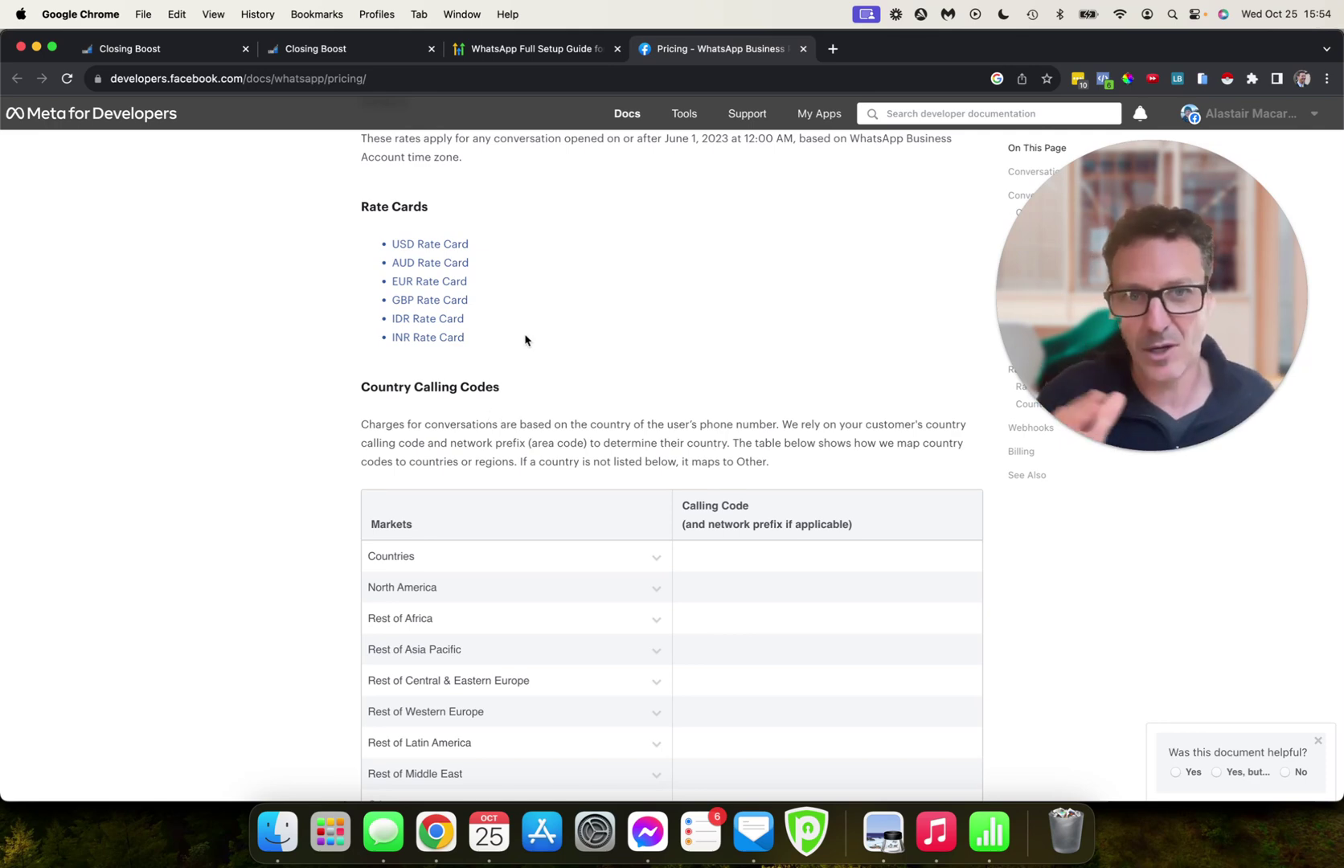
pyautogui.scroll(5, 535, 343)
pyautogui.scroll(15, 535, 343)
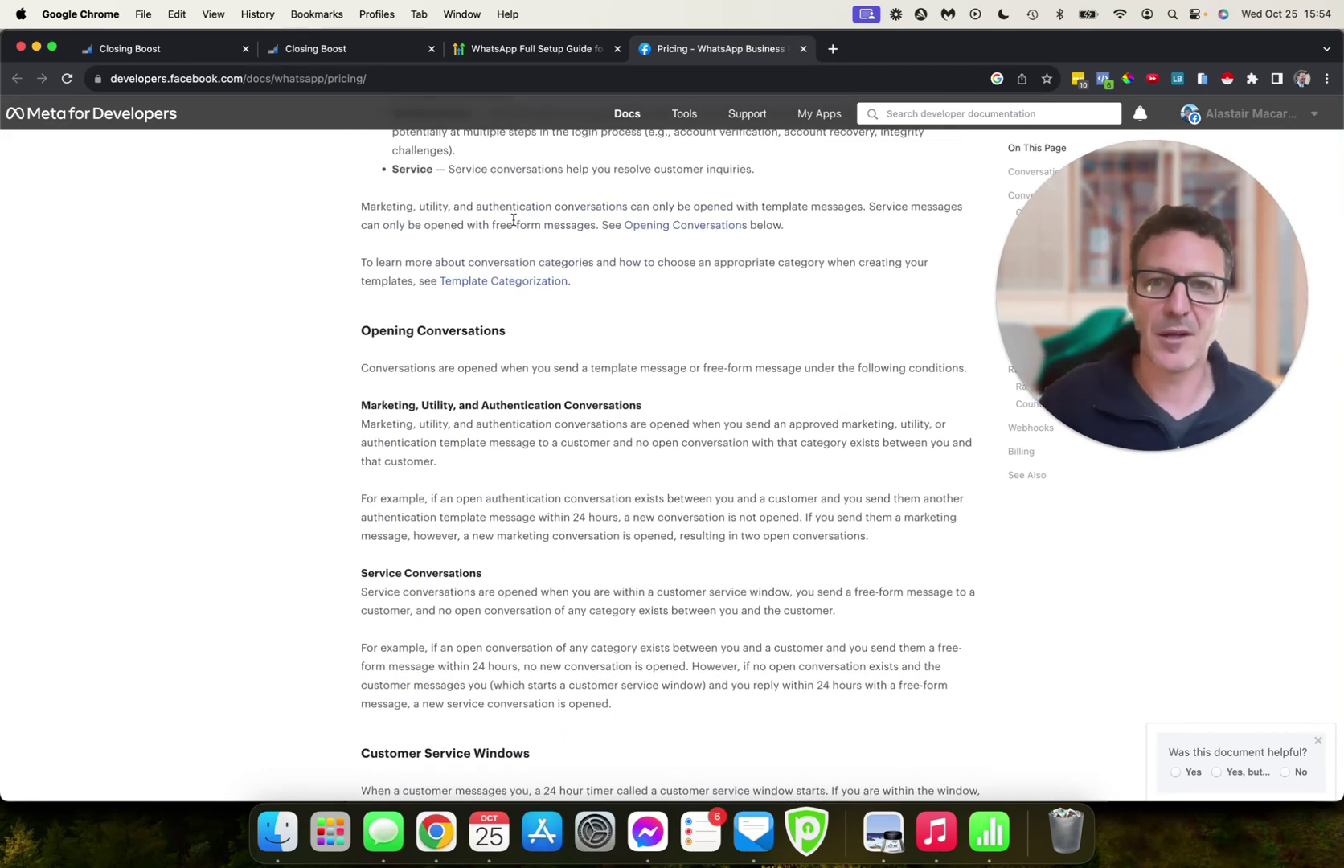
# Step: Bring the $37.97-per-month WhatsApp 'Pay with card' checkout back to the front
pyautogui.click(362, 52)
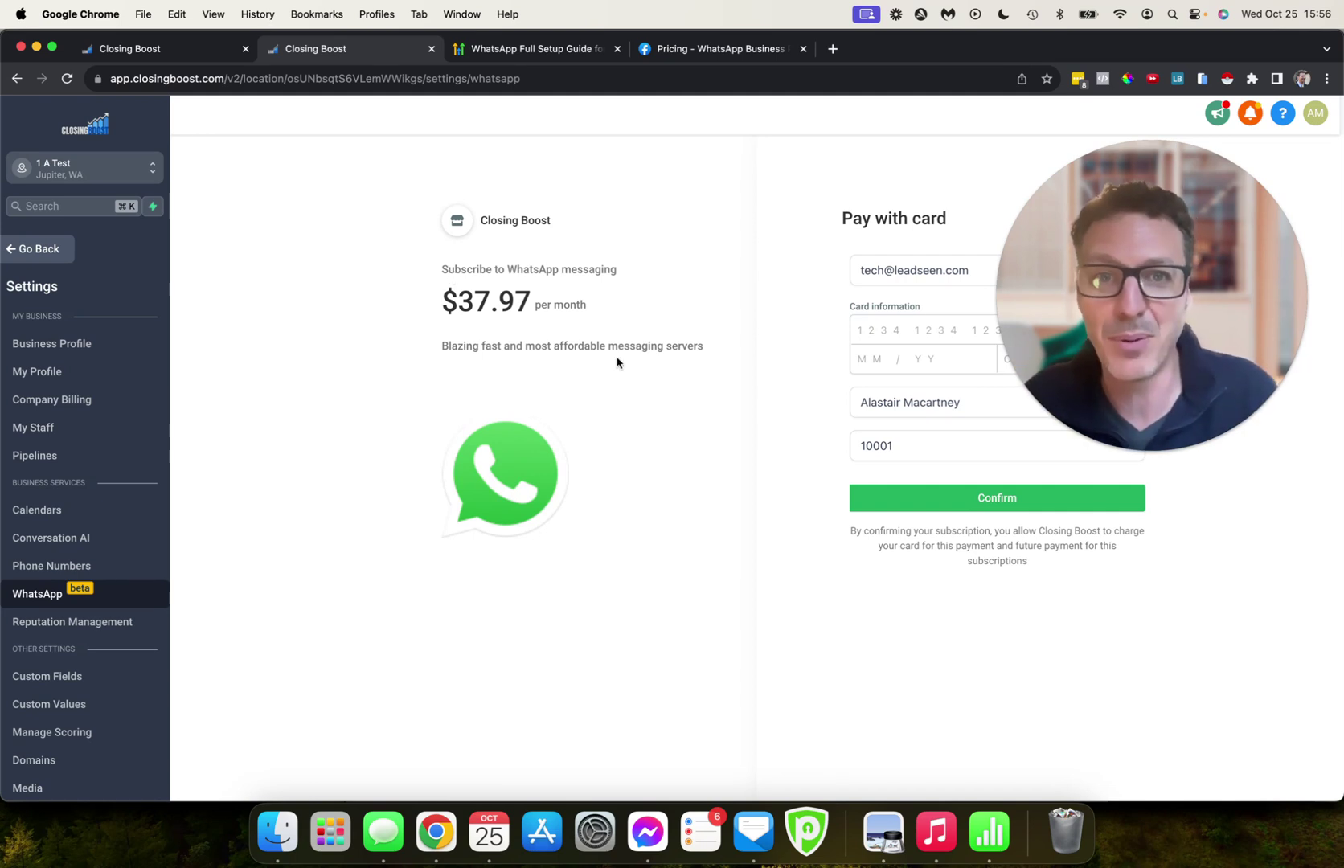
# Step: Load theprofitpact.com in a new tab, showing the 30 Day Client-Getting Challenge homepage
pyautogui.press('super+t')
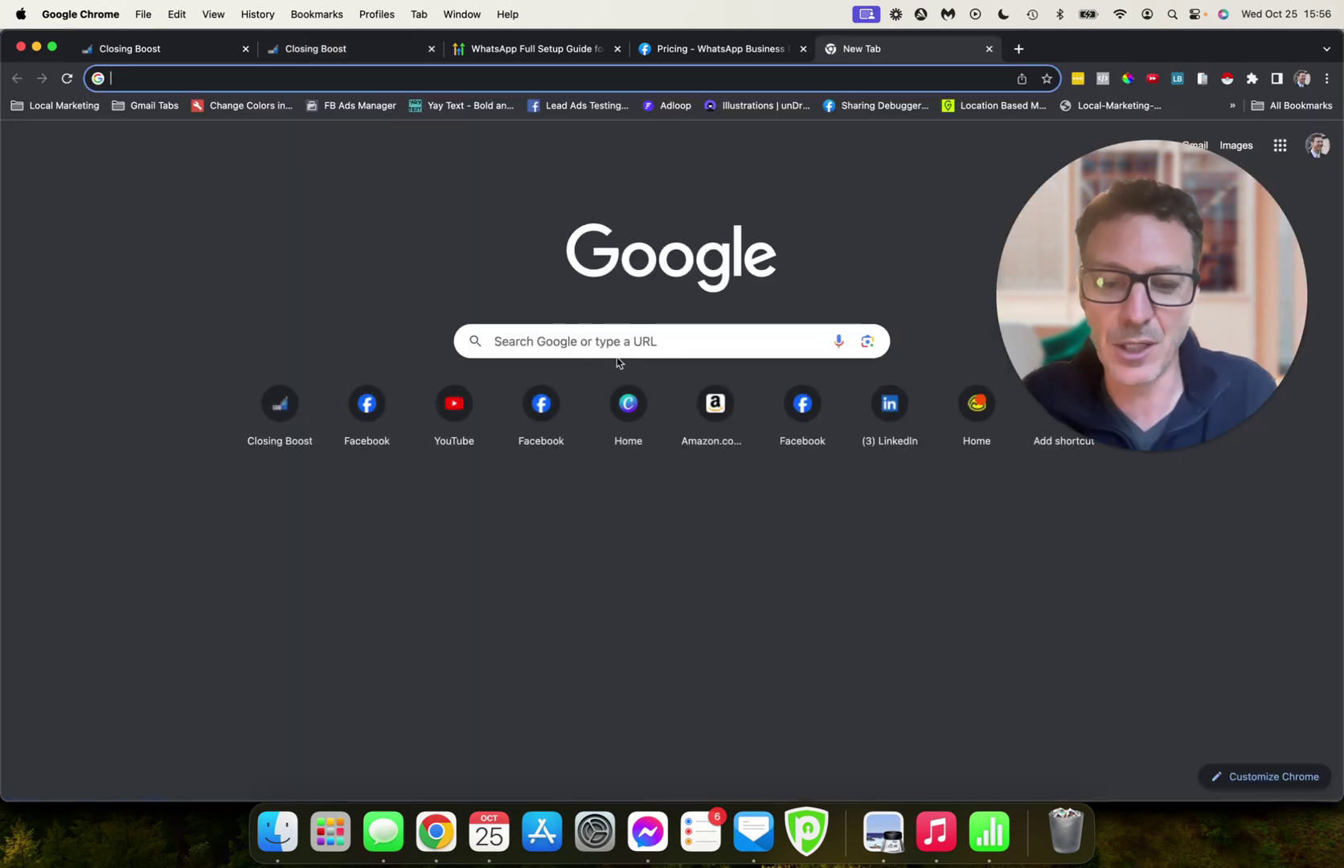
pyautogui.write('thepr')
pyautogui.press('Return')
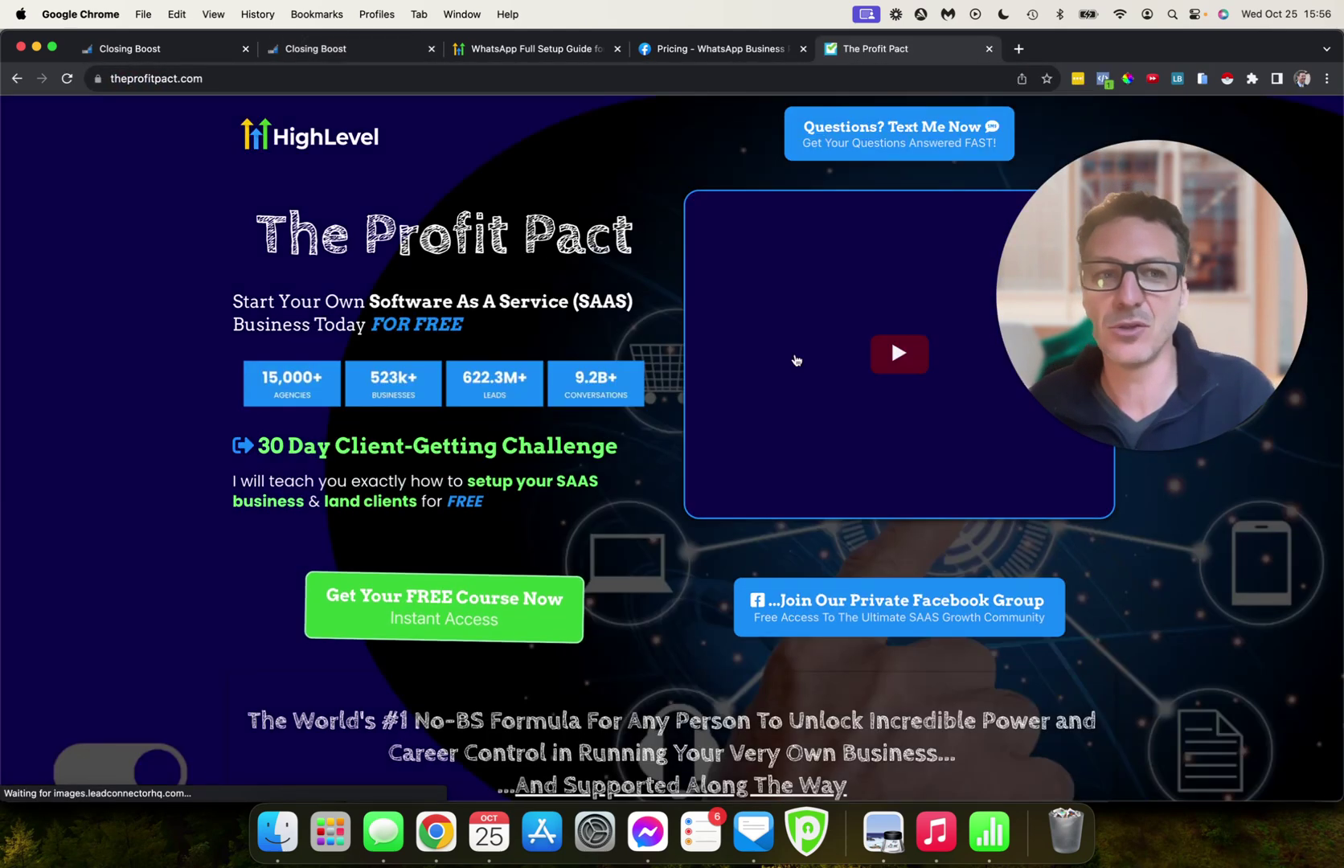
pyautogui.moveTo(1075, 264); pyautogui.dragTo(586, 591)
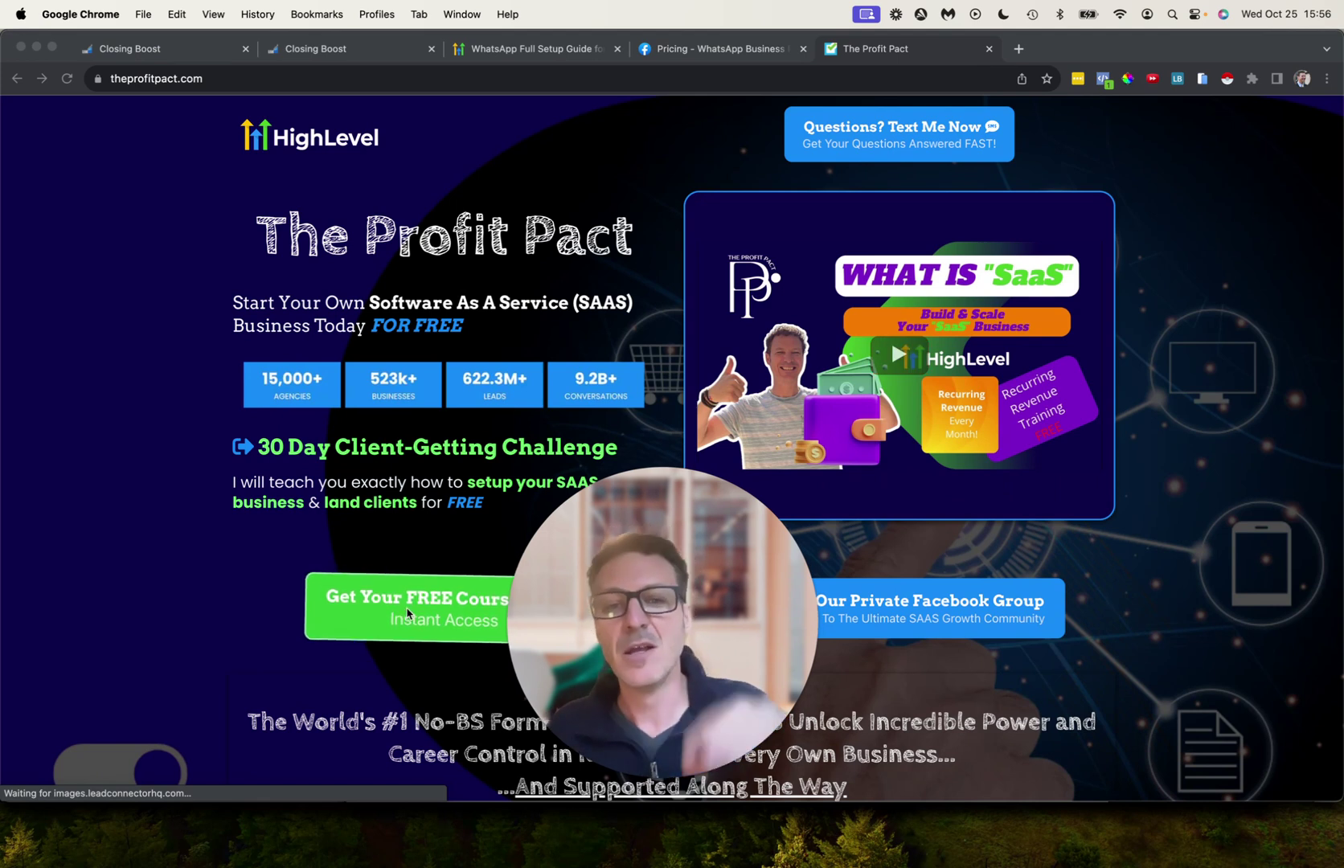